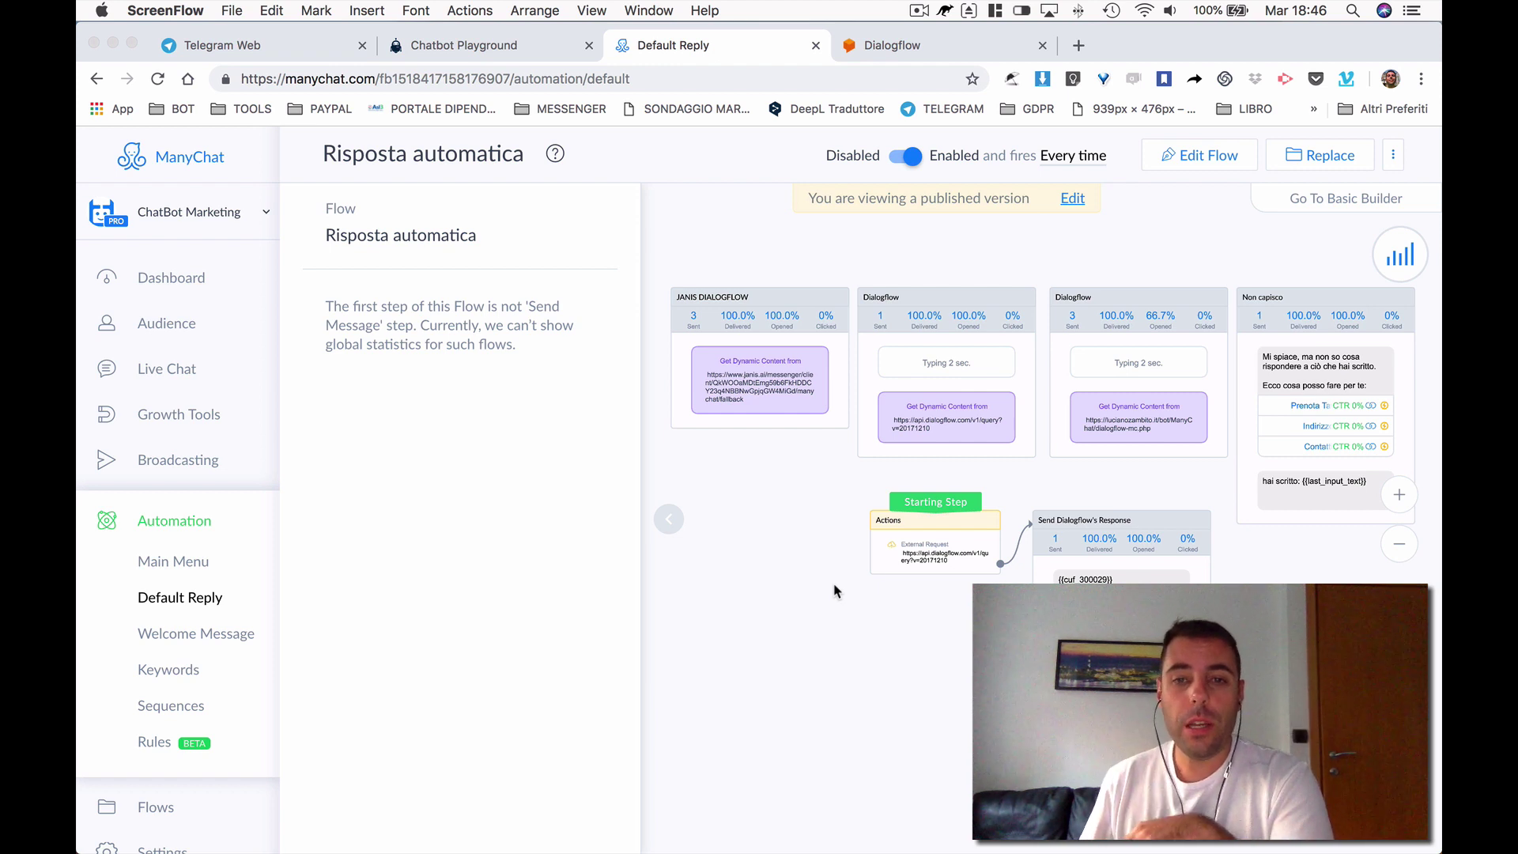
Bring Chrome forward and collapse the Flow info sidebar beside the Default Reply flow
{"action": "left_click", "coordinate": [834, 592]}
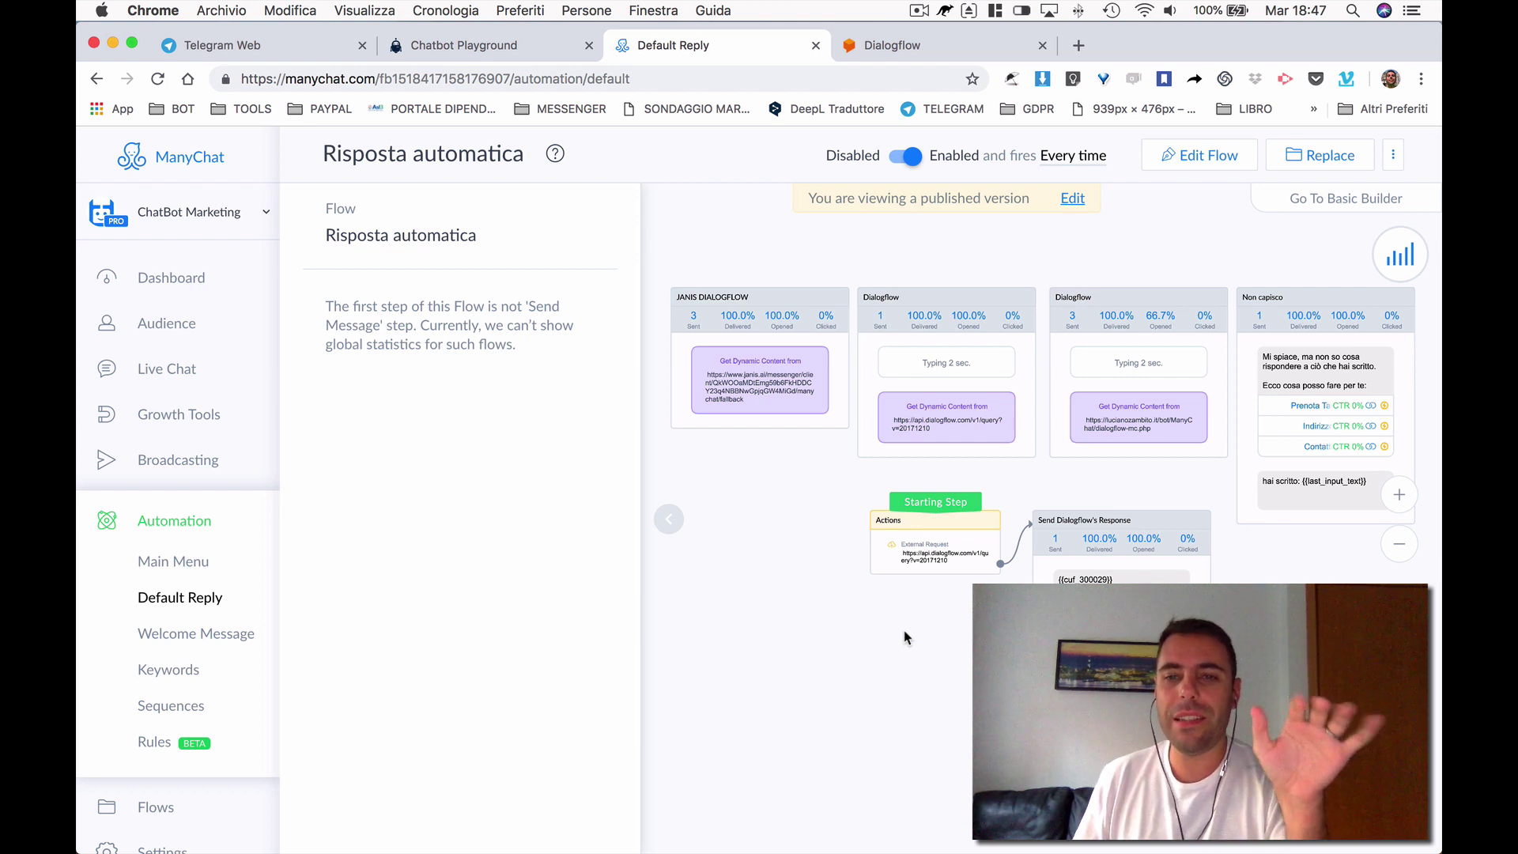
{"action": "left_click", "coordinate": [896, 640]}
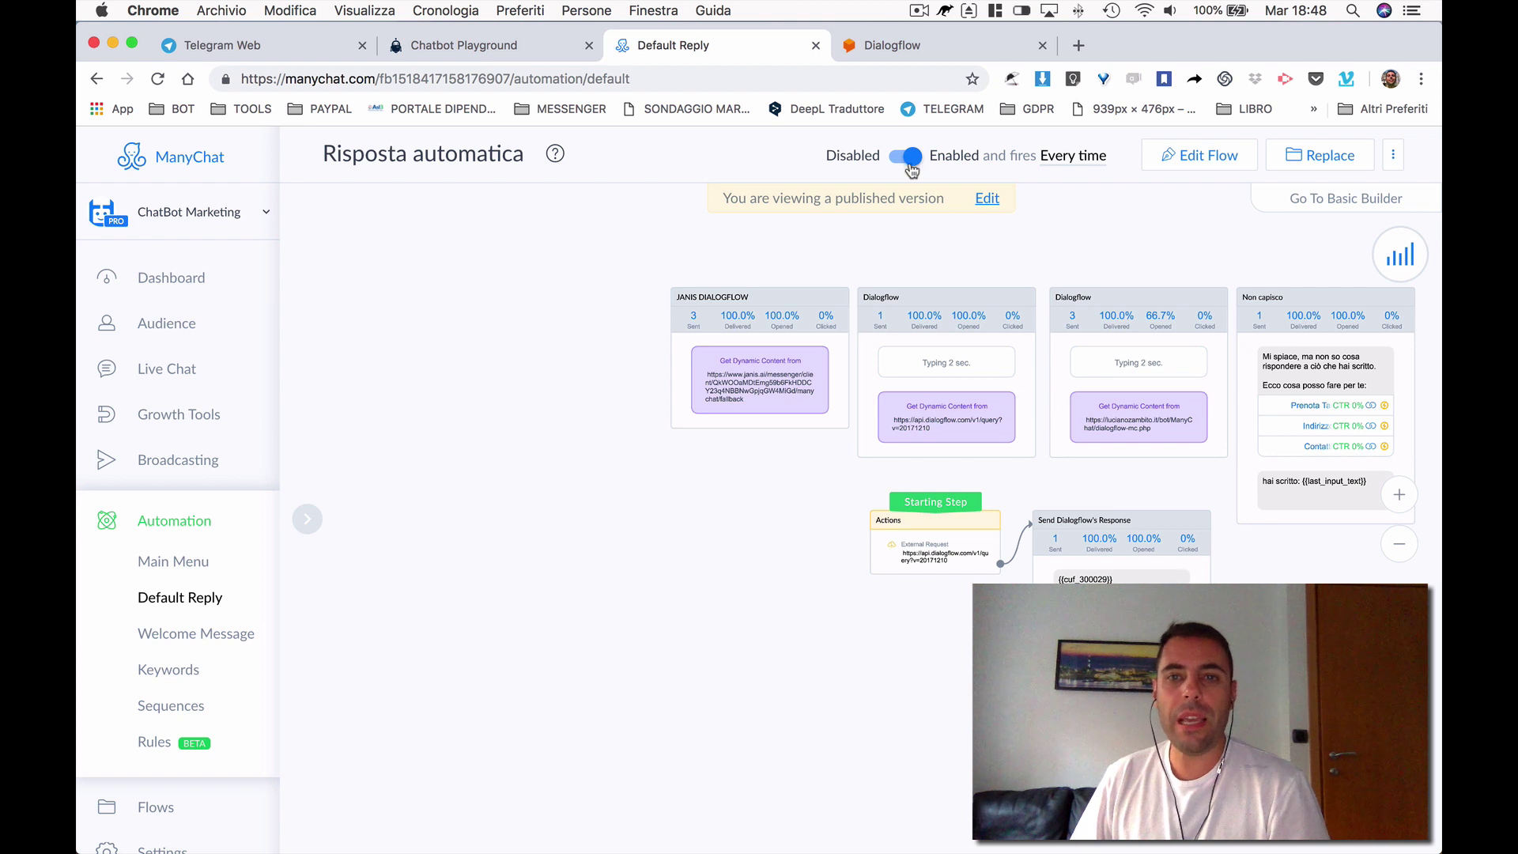
Check that the Default Reply flow's firing option is set to 'Every time'
{"action": "left_click", "coordinate": [1060, 162]}
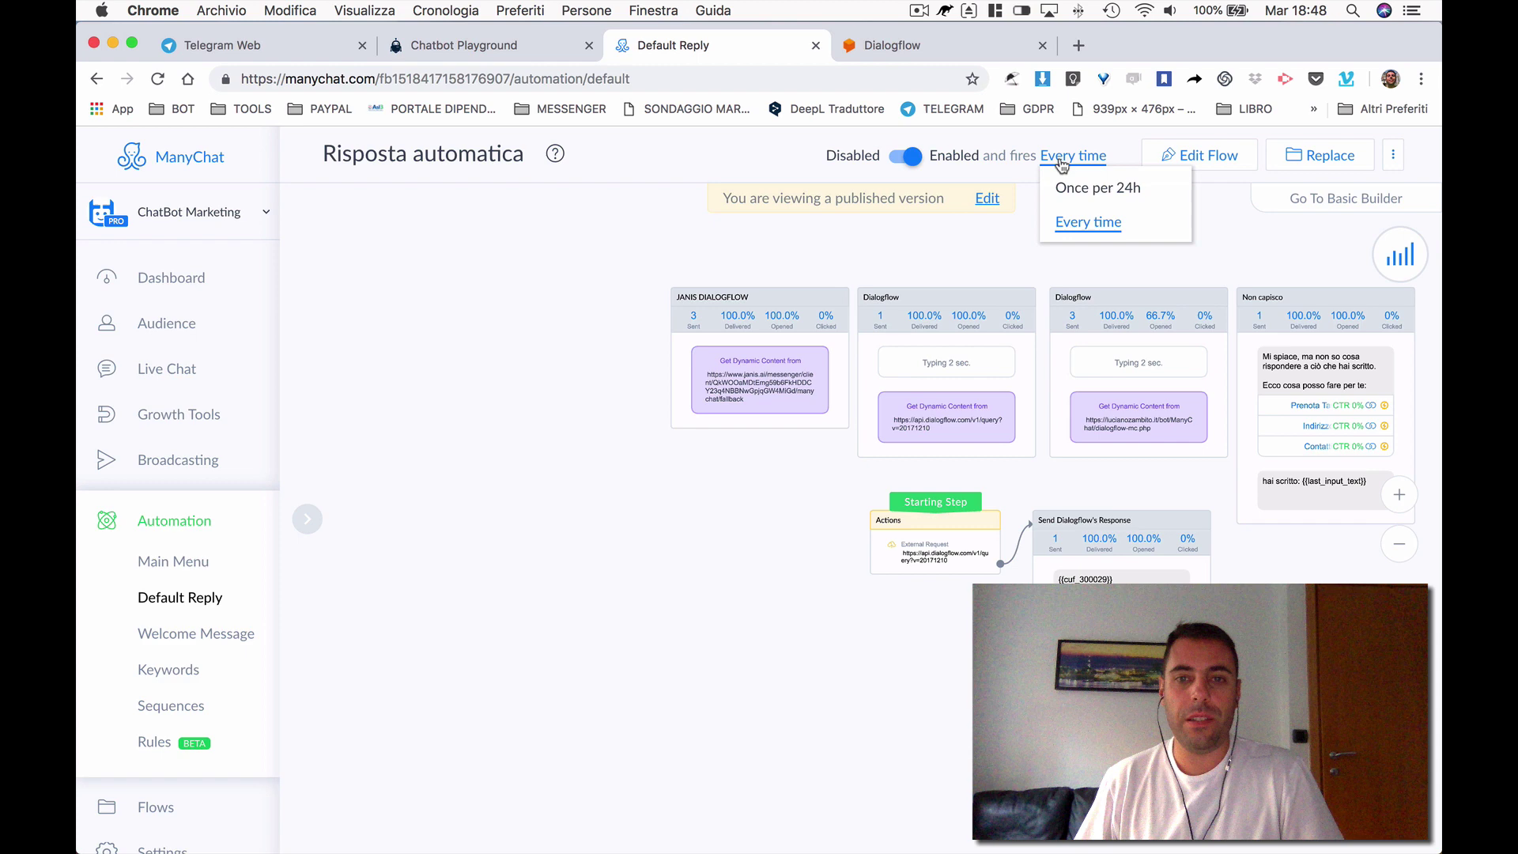
{"action": "left_click", "coordinate": [610, 577]}
{"action": "scroll", "coordinate": [601, 563], "scroll_direction": "right", "scroll_amount": 2}
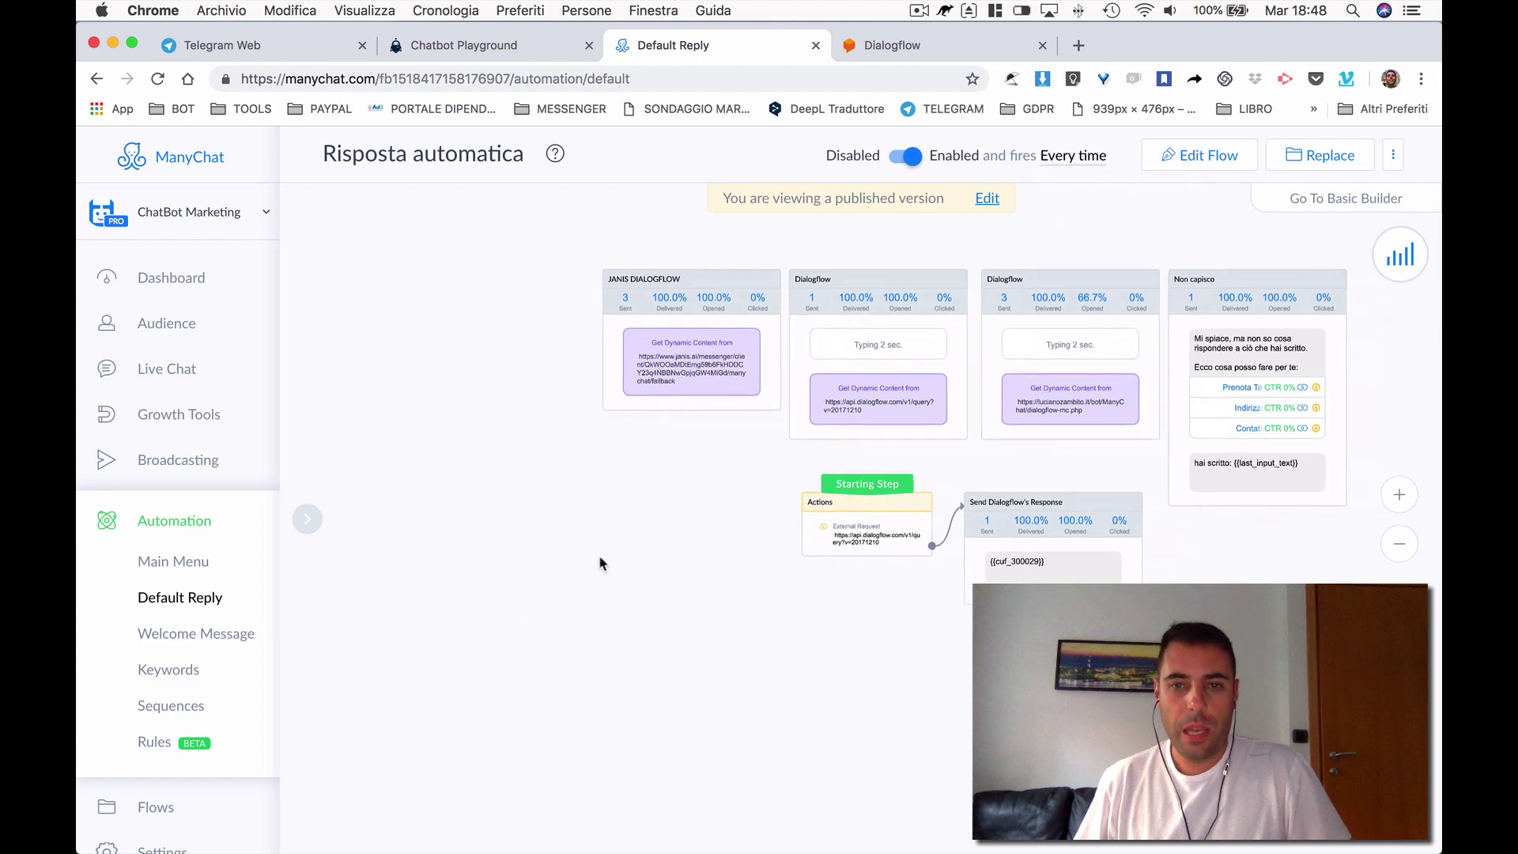
{"action": "scroll", "coordinate": [600, 562], "scroll_direction": "right", "scroll_amount": 2}
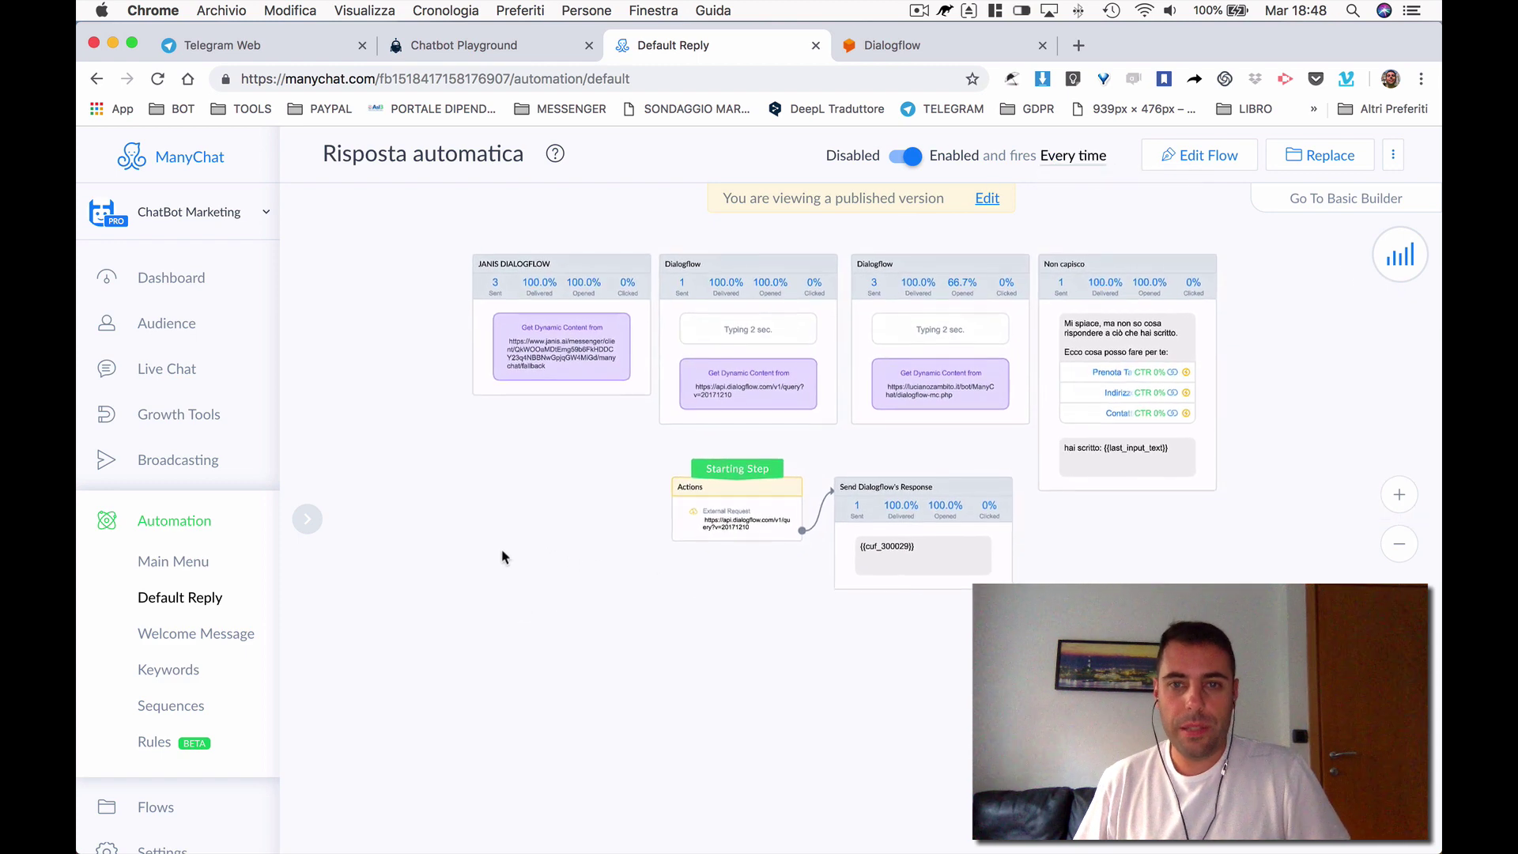
Inspect the three Dialogflow steps and the starting Actions step, then enter Edit Flow mode
{"action": "left_click", "coordinate": [575, 329]}
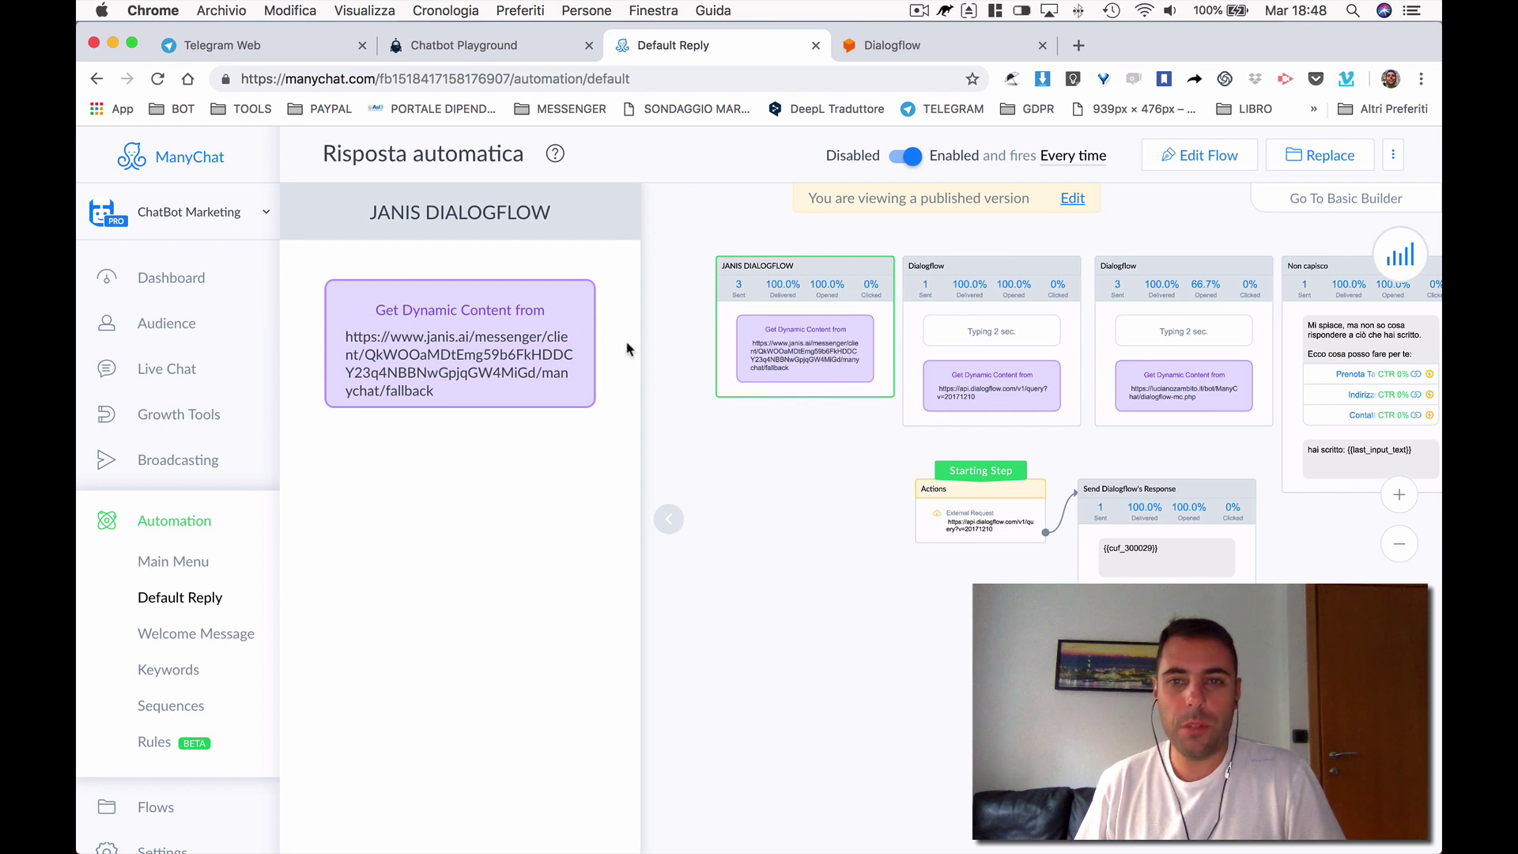
{"action": "left_click", "coordinate": [990, 380]}
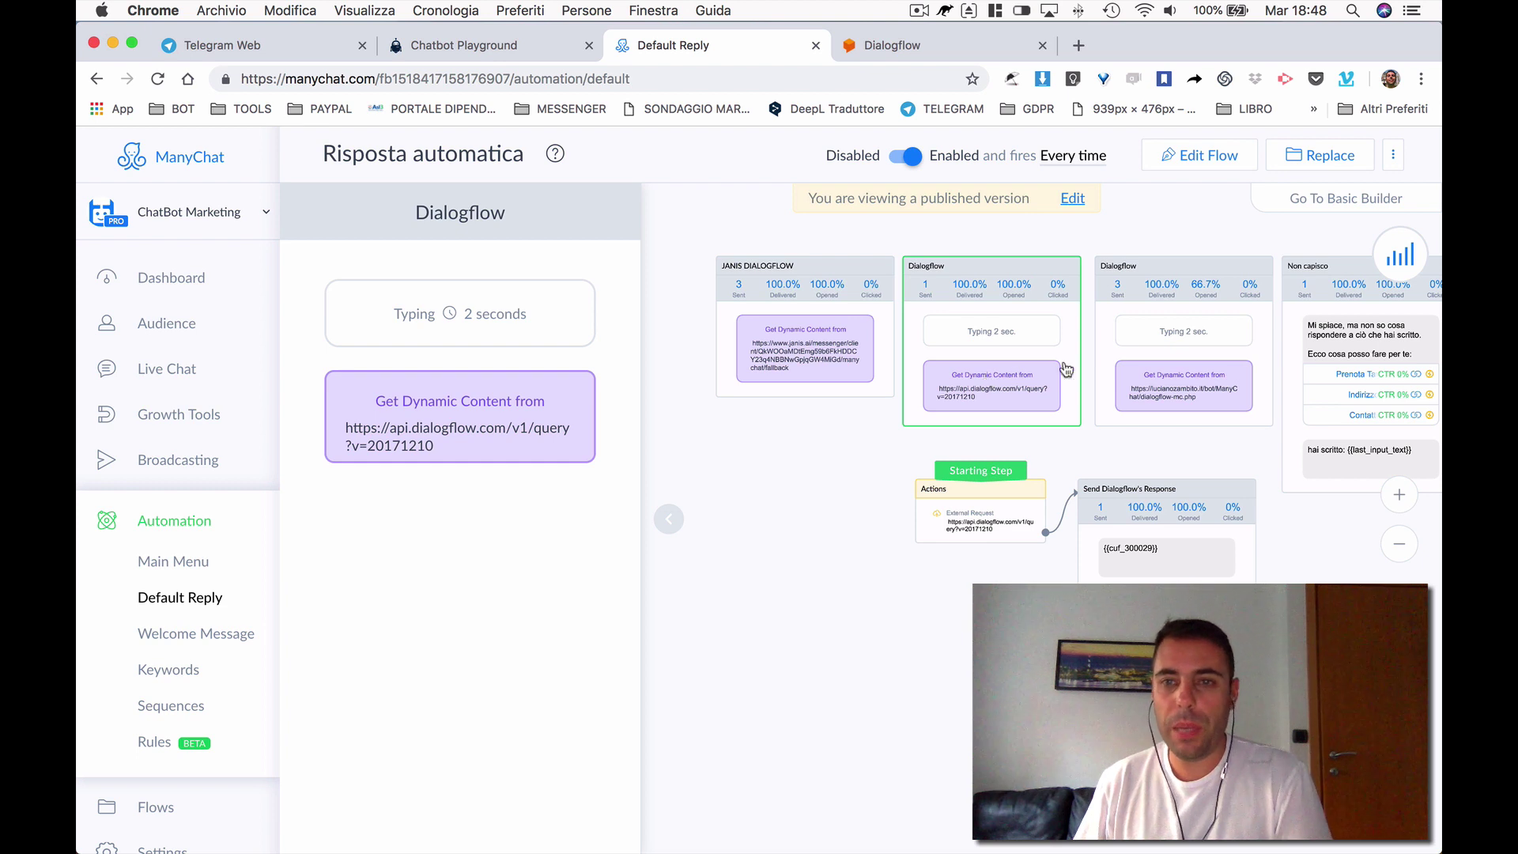
{"action": "left_click", "coordinate": [1157, 368]}
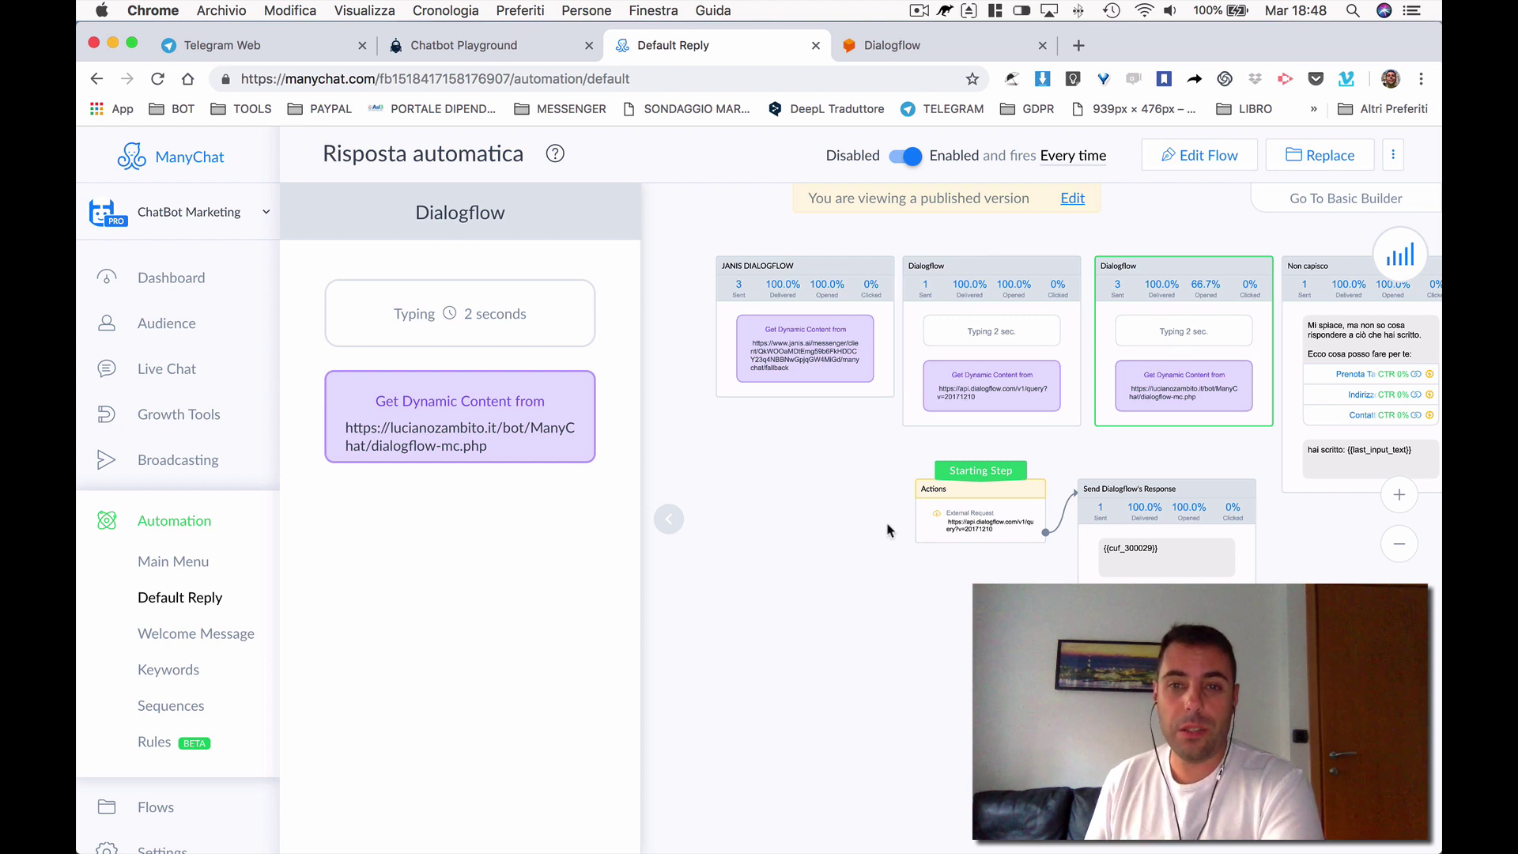
{"action": "left_click", "coordinate": [977, 499]}
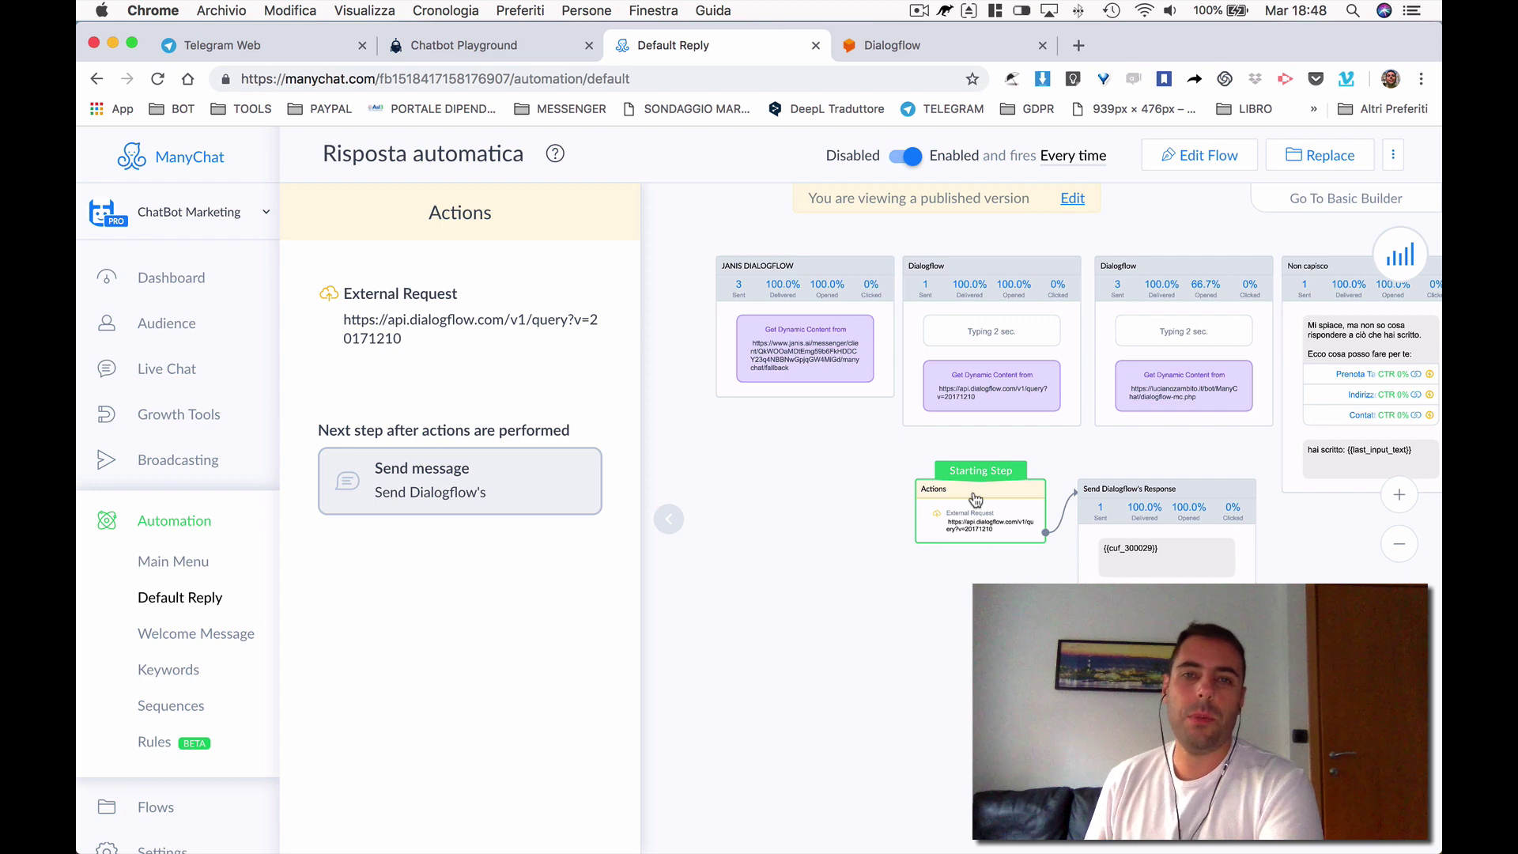
{"action": "left_click", "coordinate": [1197, 160]}
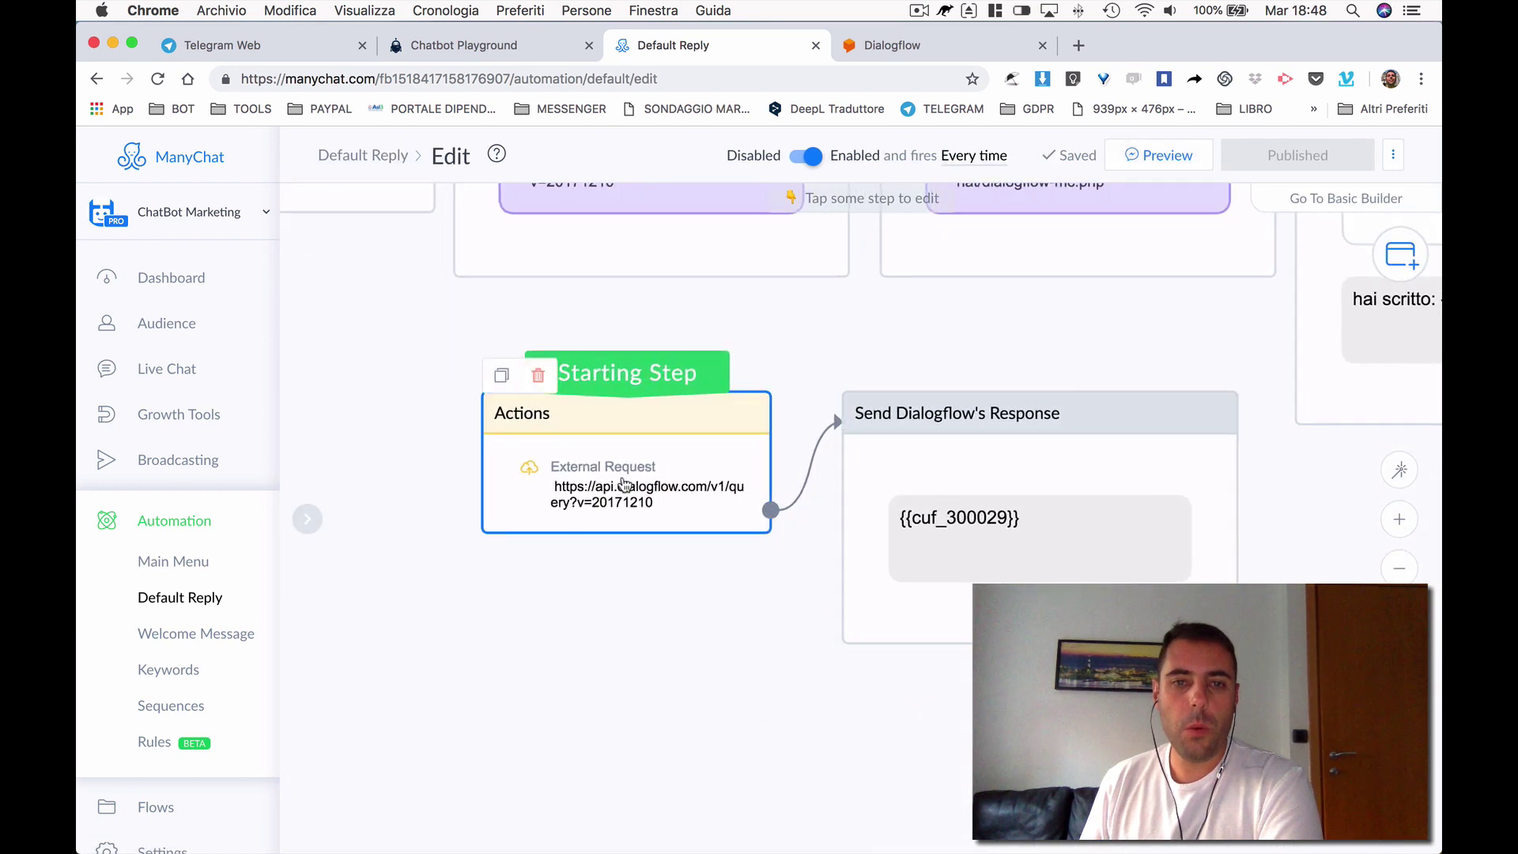
Open the Actions step's External Request to show its Dialogflow POST URL and headers
{"action": "left_click", "coordinate": [625, 483]}
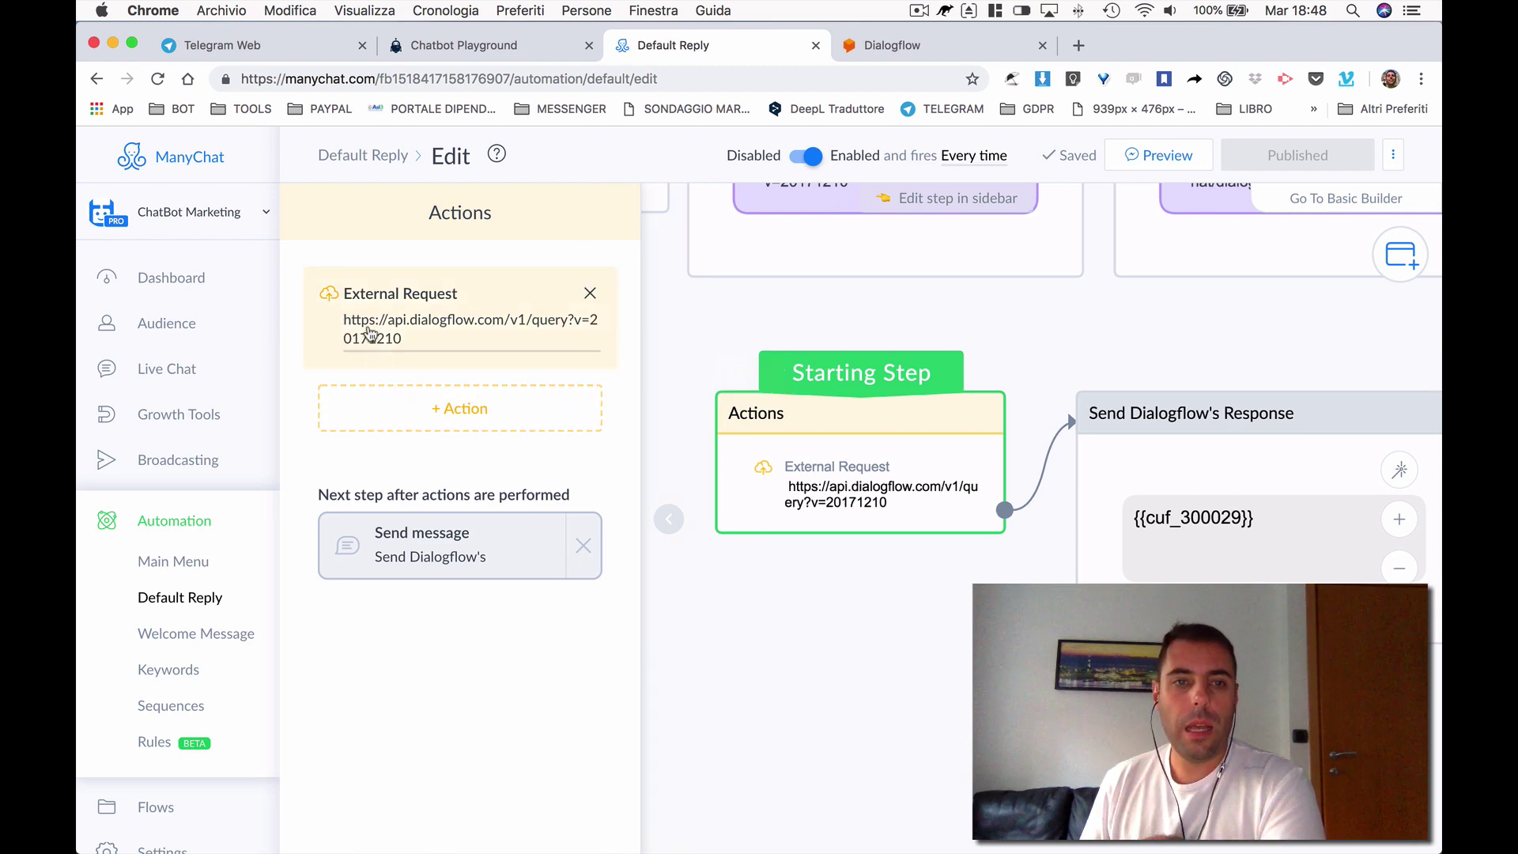
{"action": "left_click", "coordinate": [370, 333]}
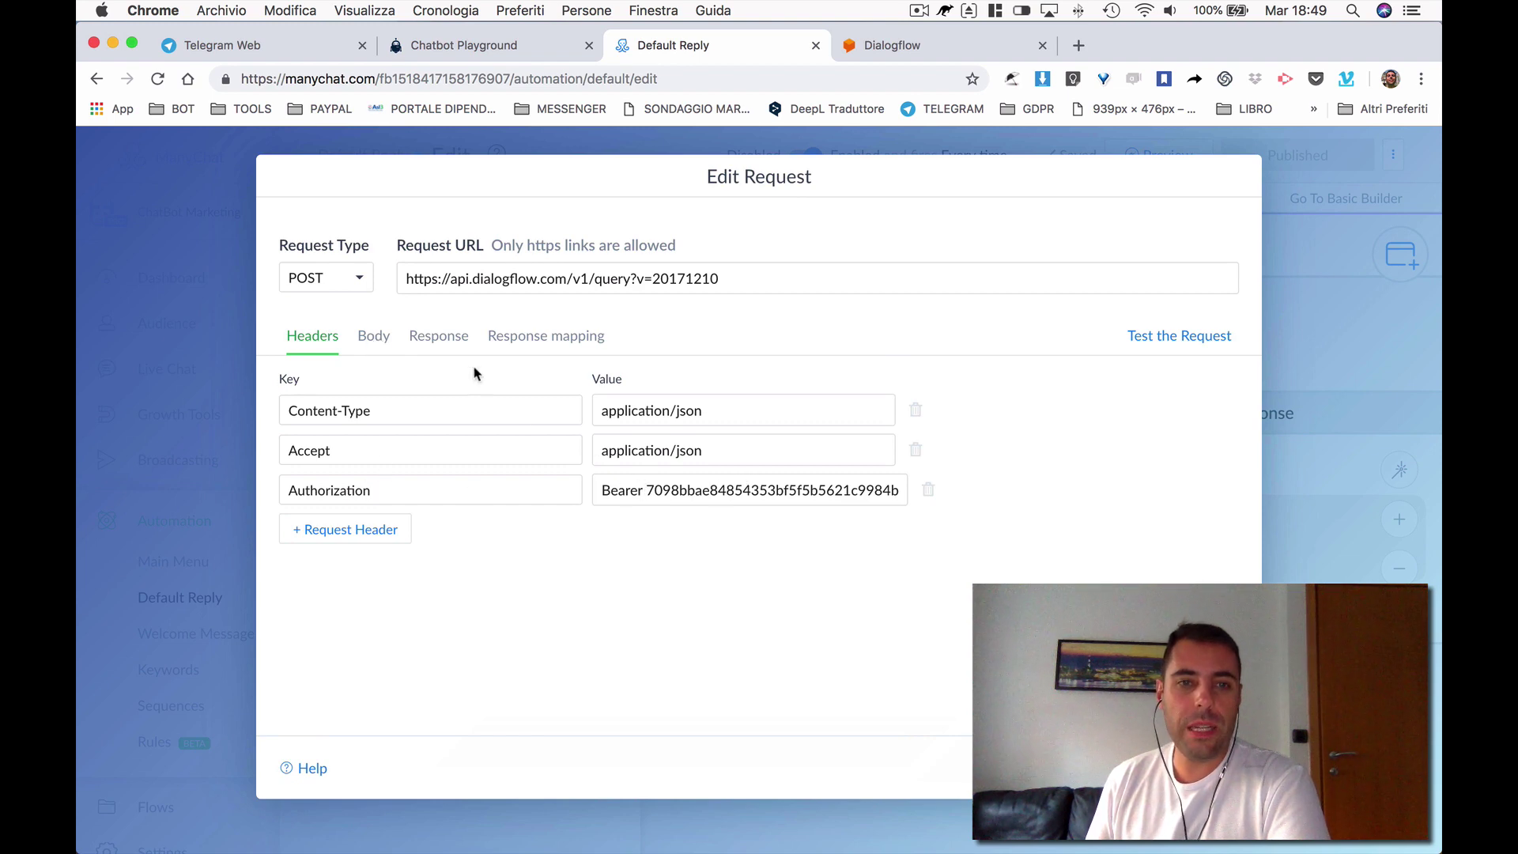
Show the JSON body and highlight its language code 'it' alongside query and sessionId
{"action": "left_click", "coordinate": [371, 342]}
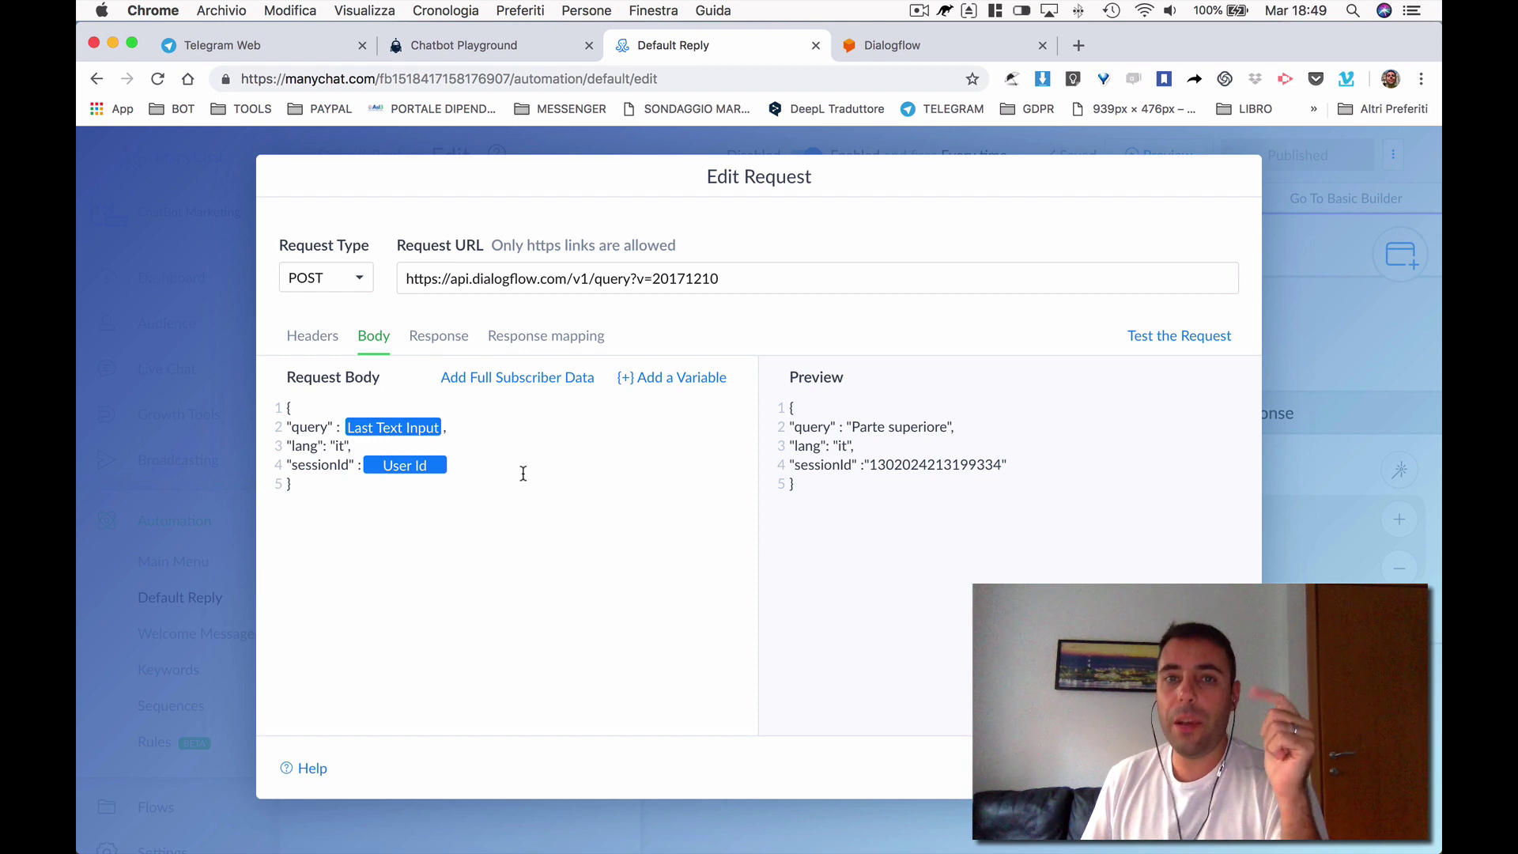
{"action": "double_click", "coordinate": [338, 447]}
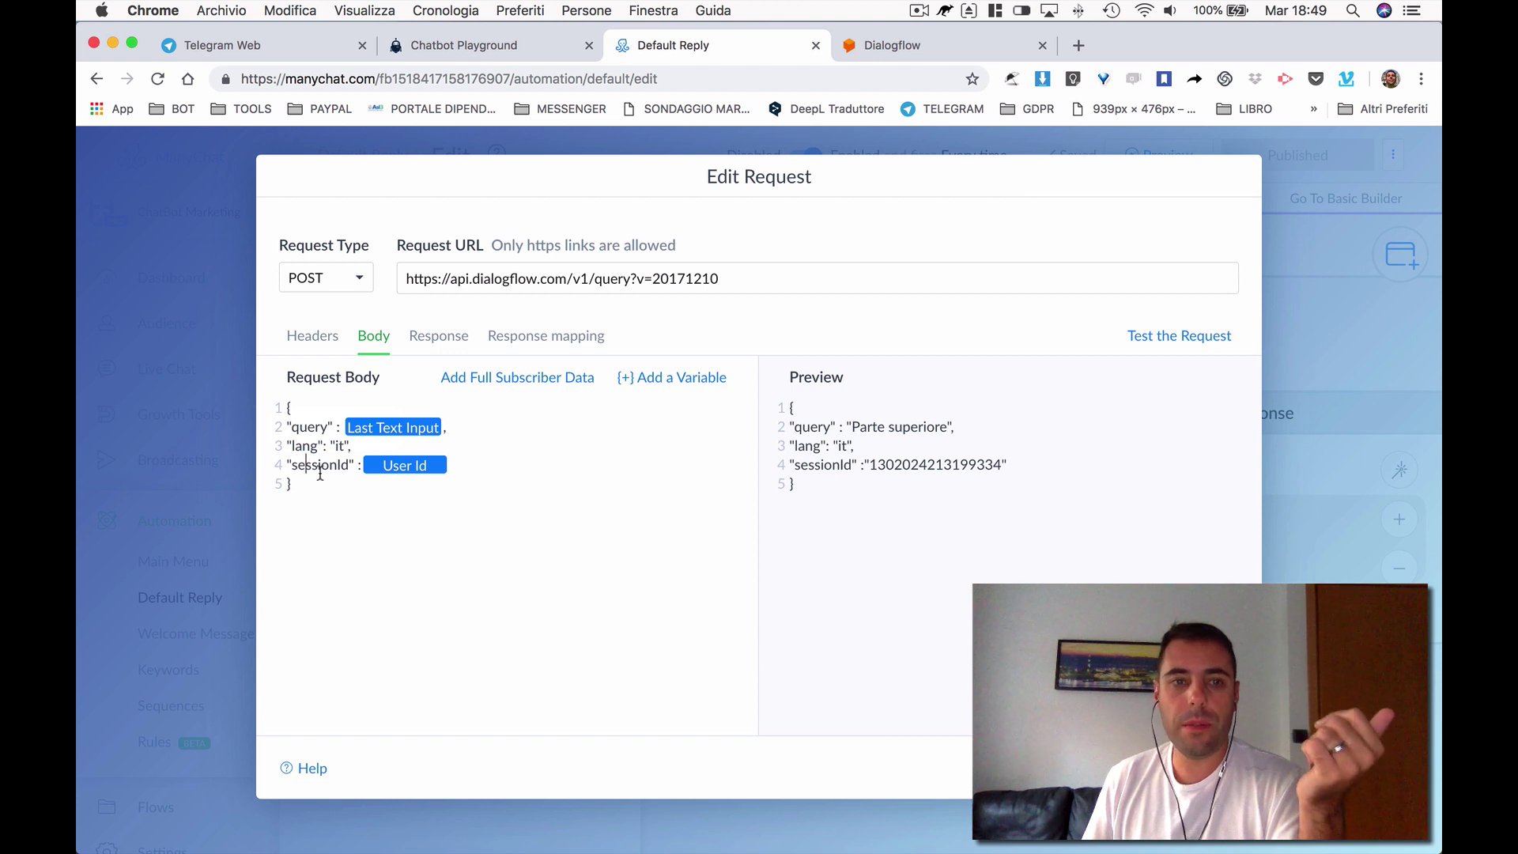
{"action": "left_click", "coordinate": [320, 464]}
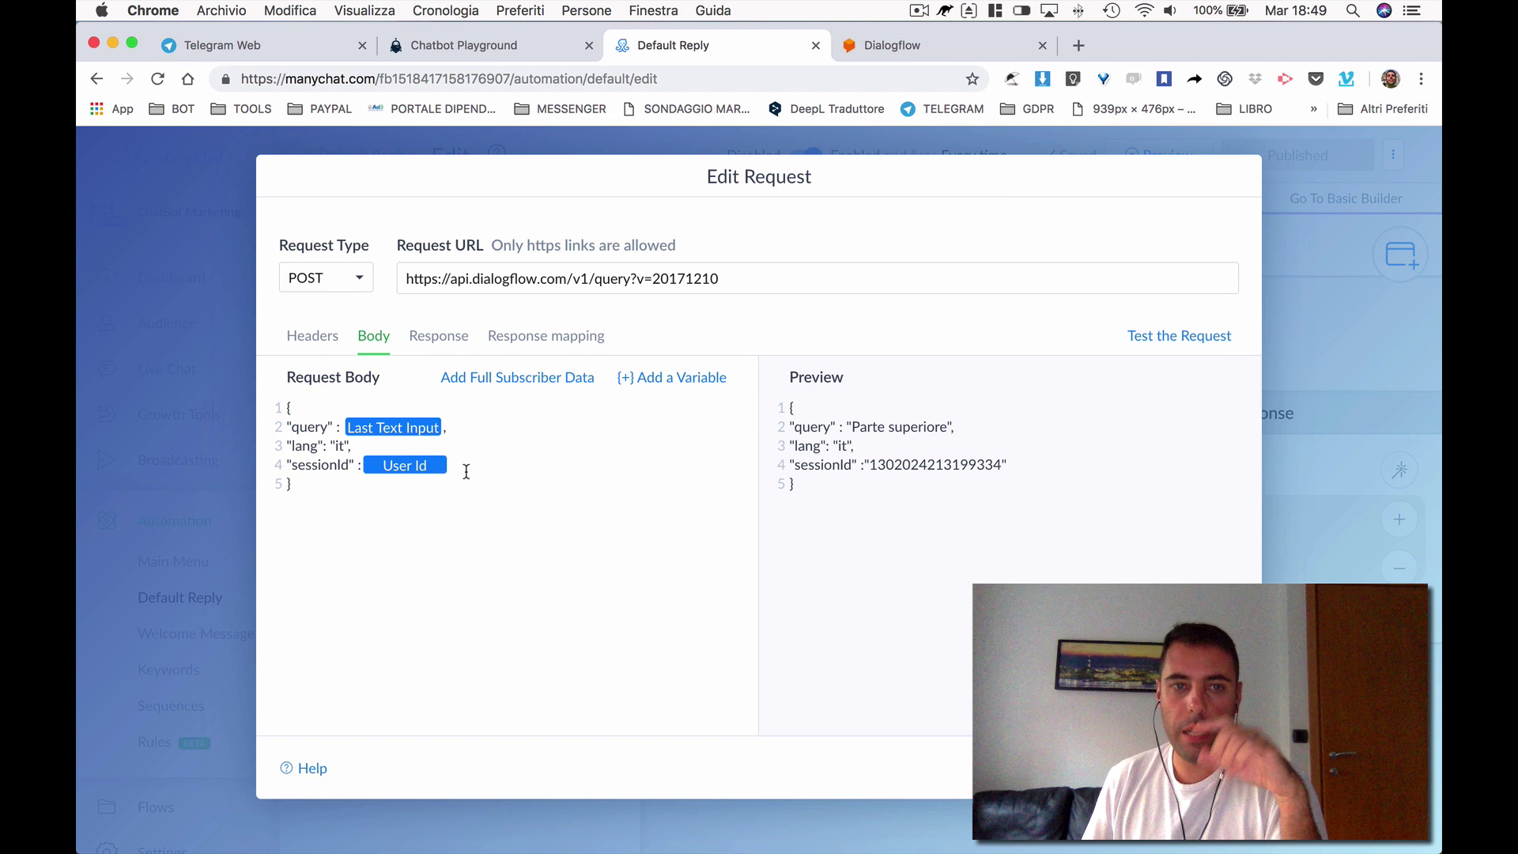
Check Response mapping stores $.result.fulfillment.speech in the risposta-dialogflow custom field
{"action": "left_click", "coordinate": [444, 342]}
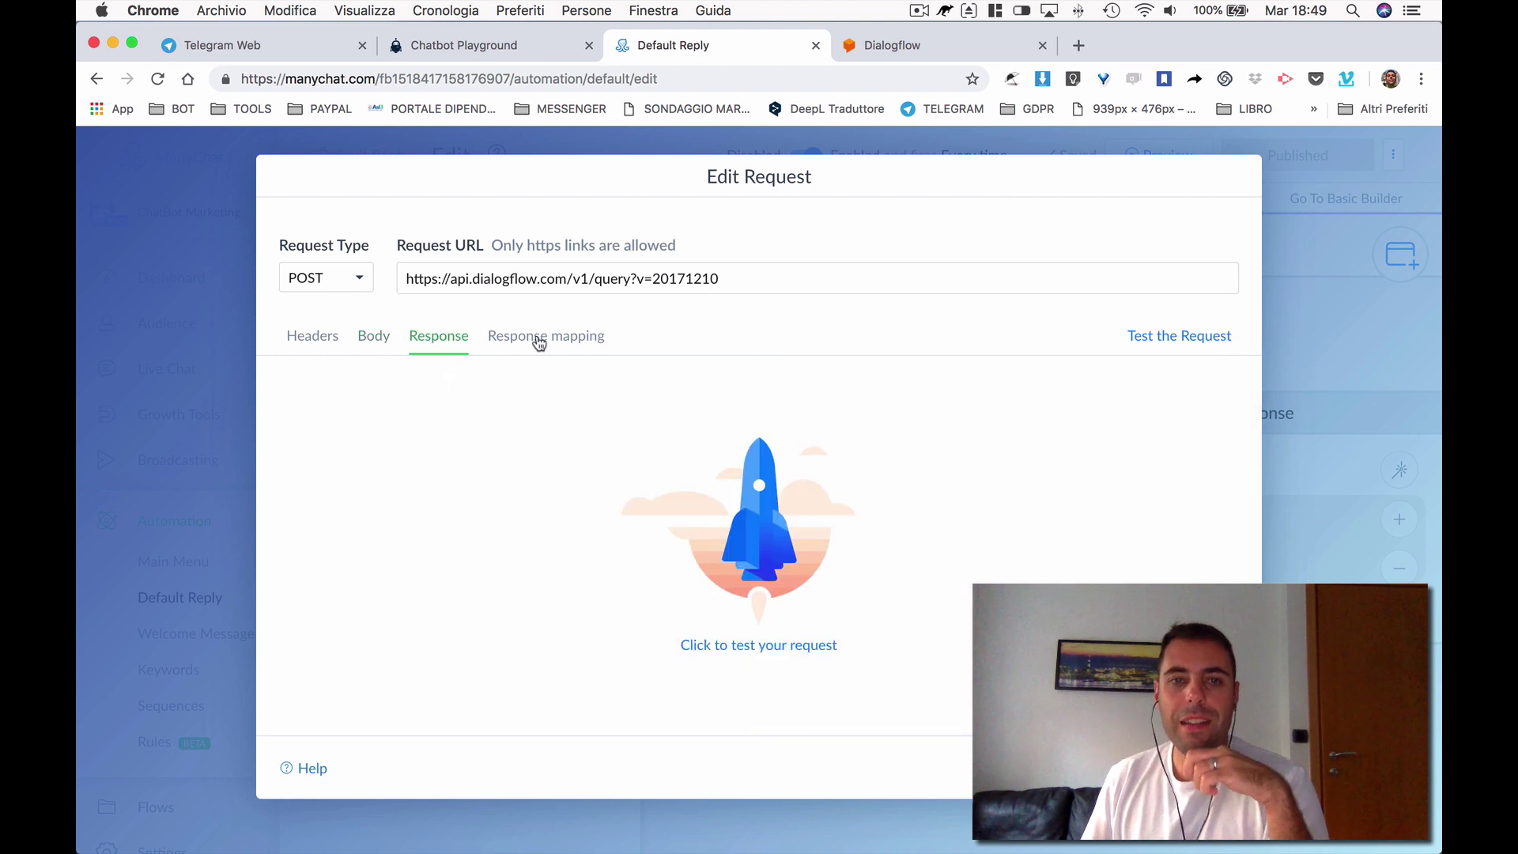
{"action": "left_click", "coordinate": [538, 341]}
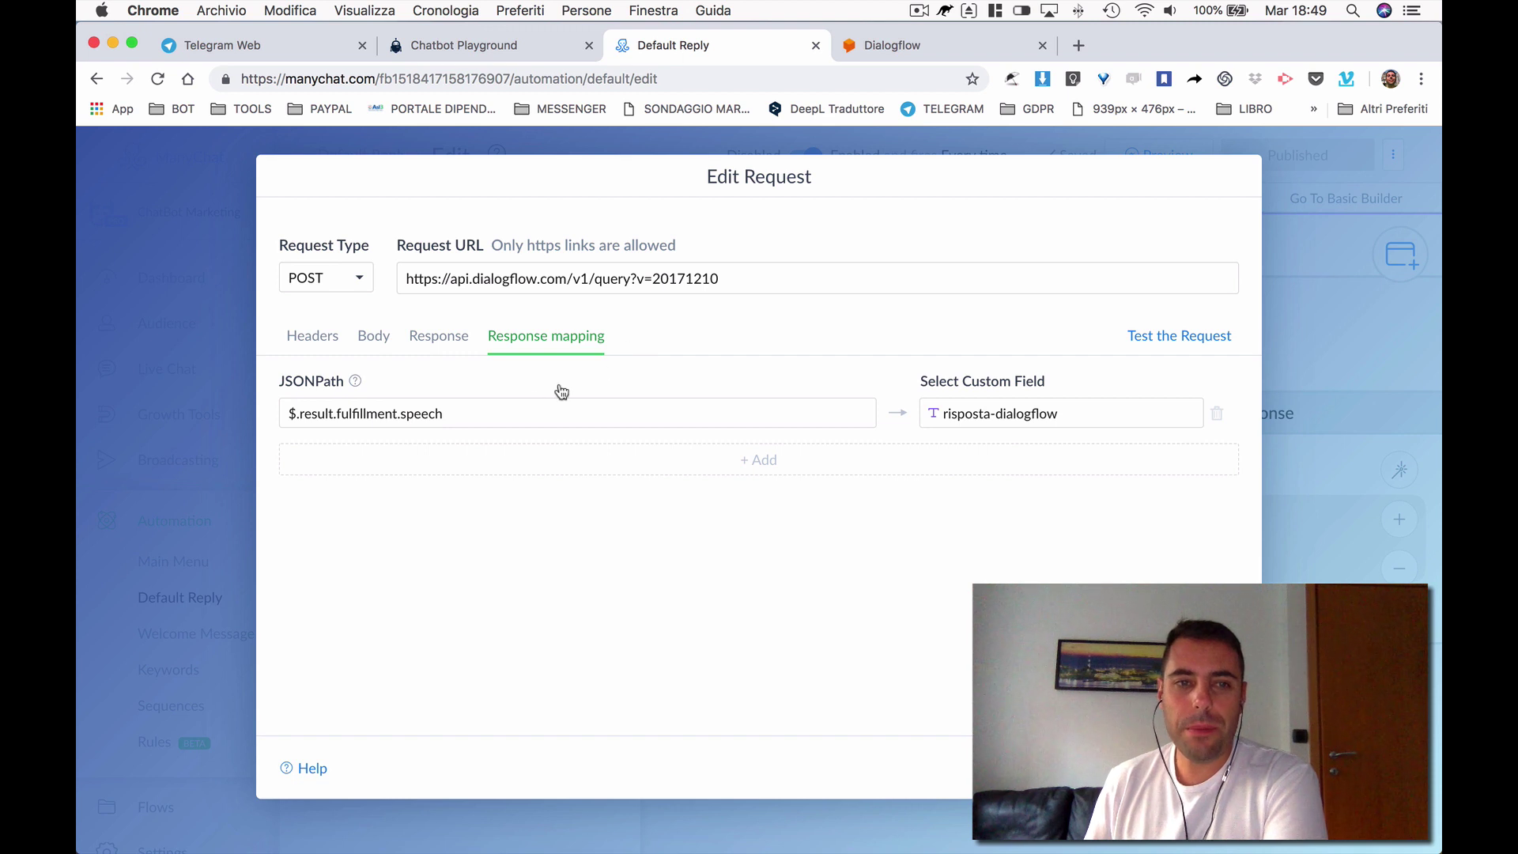
{"action": "left_click", "coordinate": [480, 415]}
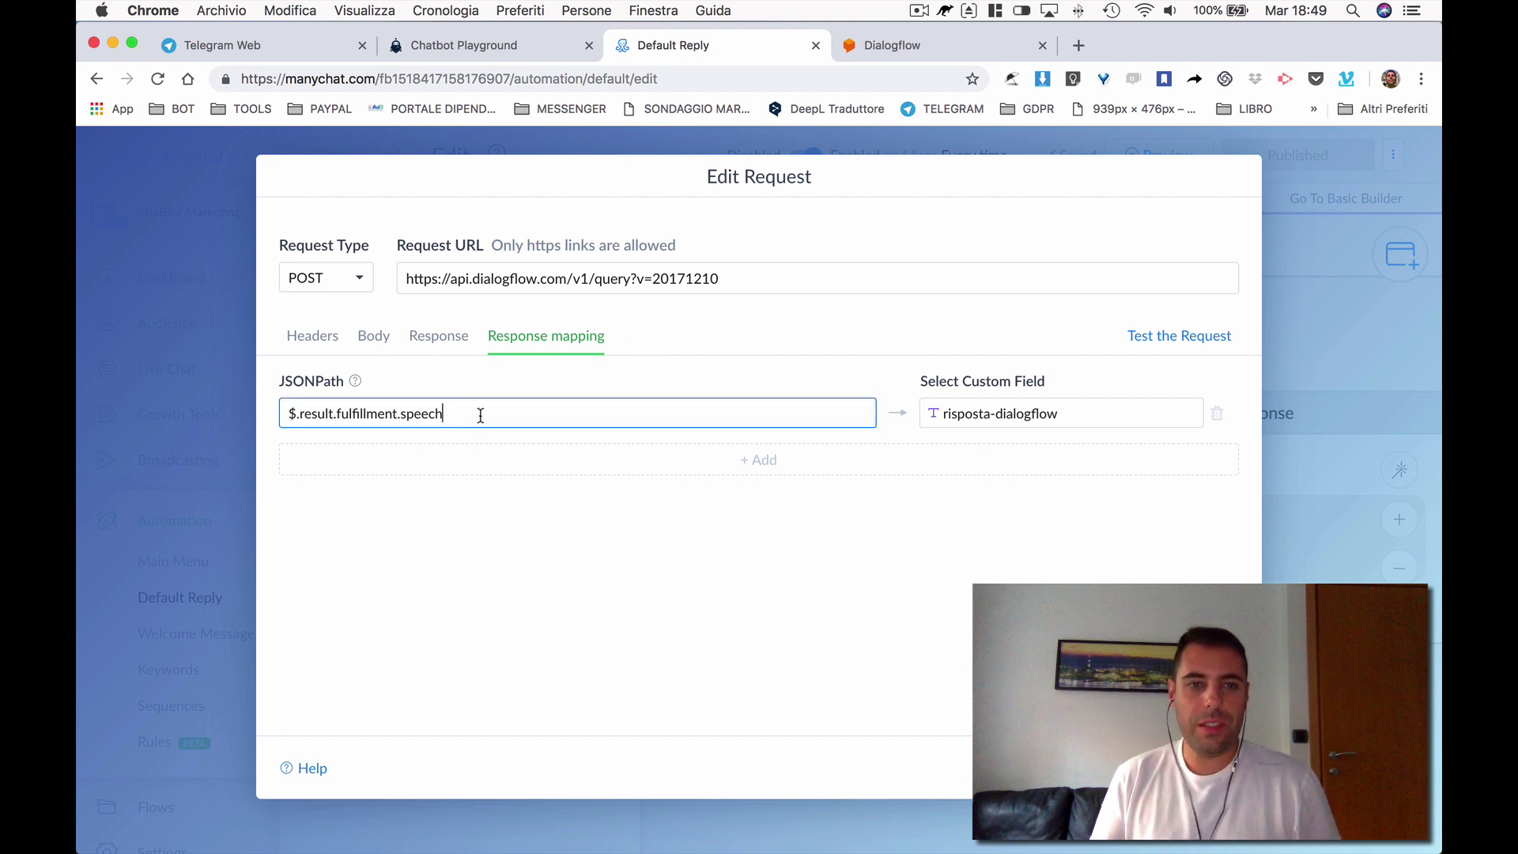
{"action": "triple_click", "coordinate": [480, 415]}
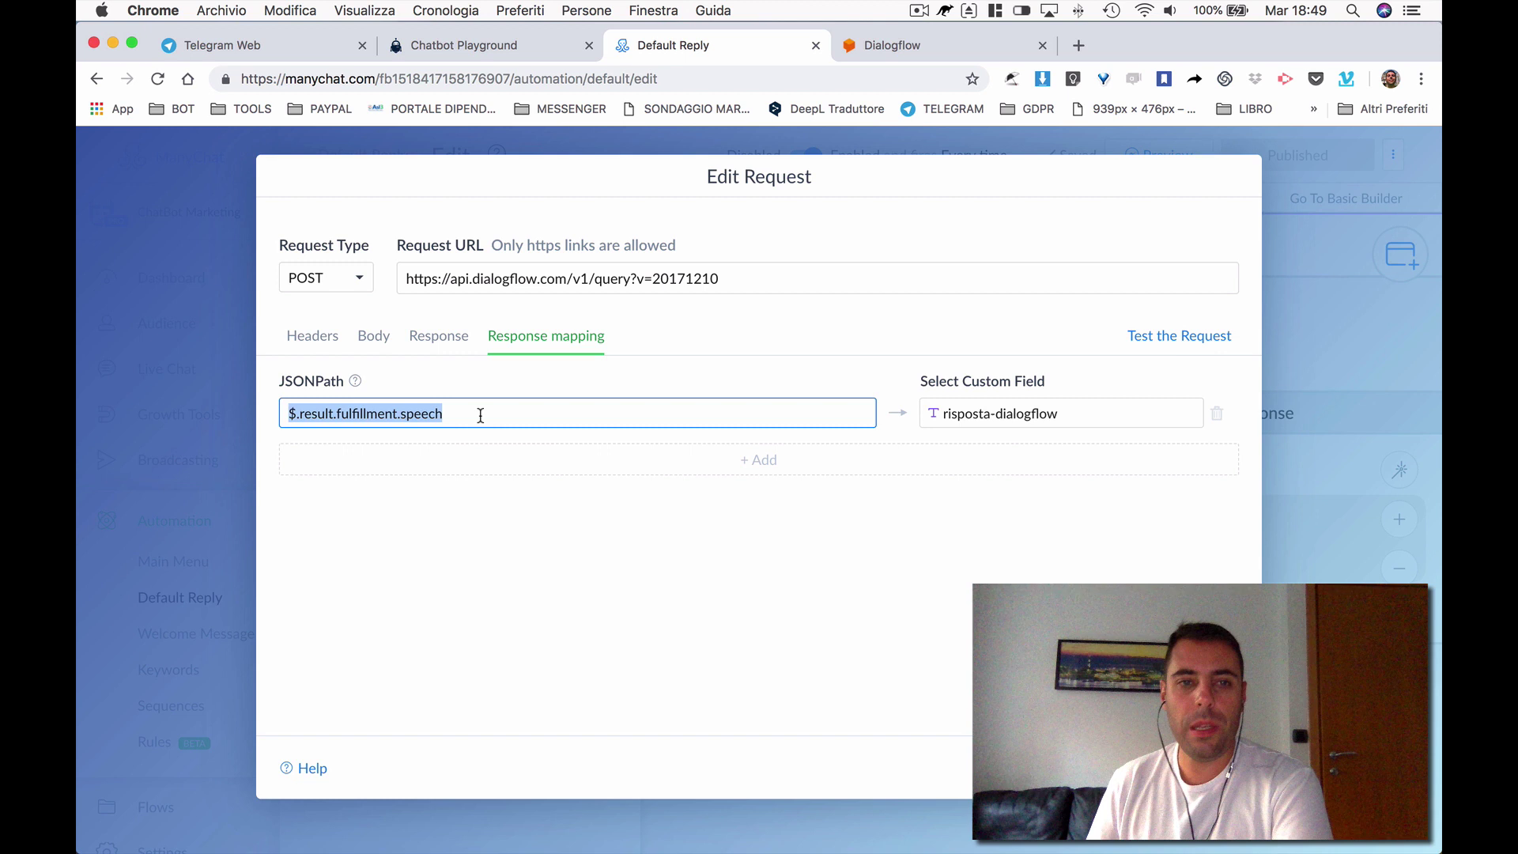
{"action": "left_click", "coordinate": [1091, 418]}
{"action": "left_click", "coordinate": [1082, 381]}
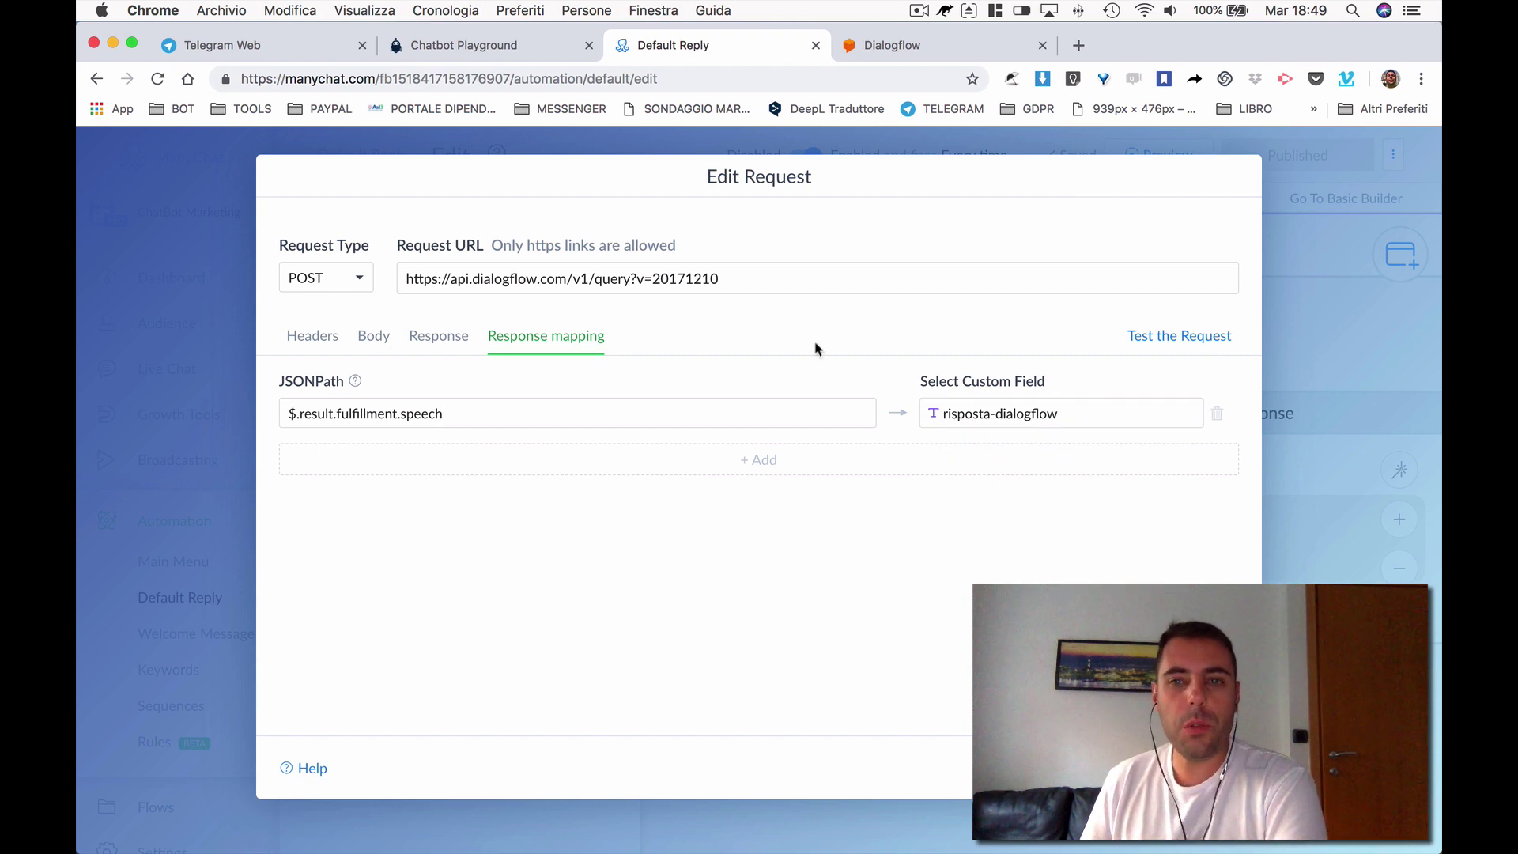
Test the request and locate result > fulfillment > speech ('Non ci capisco niente.') in the 200 response
{"action": "left_click", "coordinate": [1185, 335]}
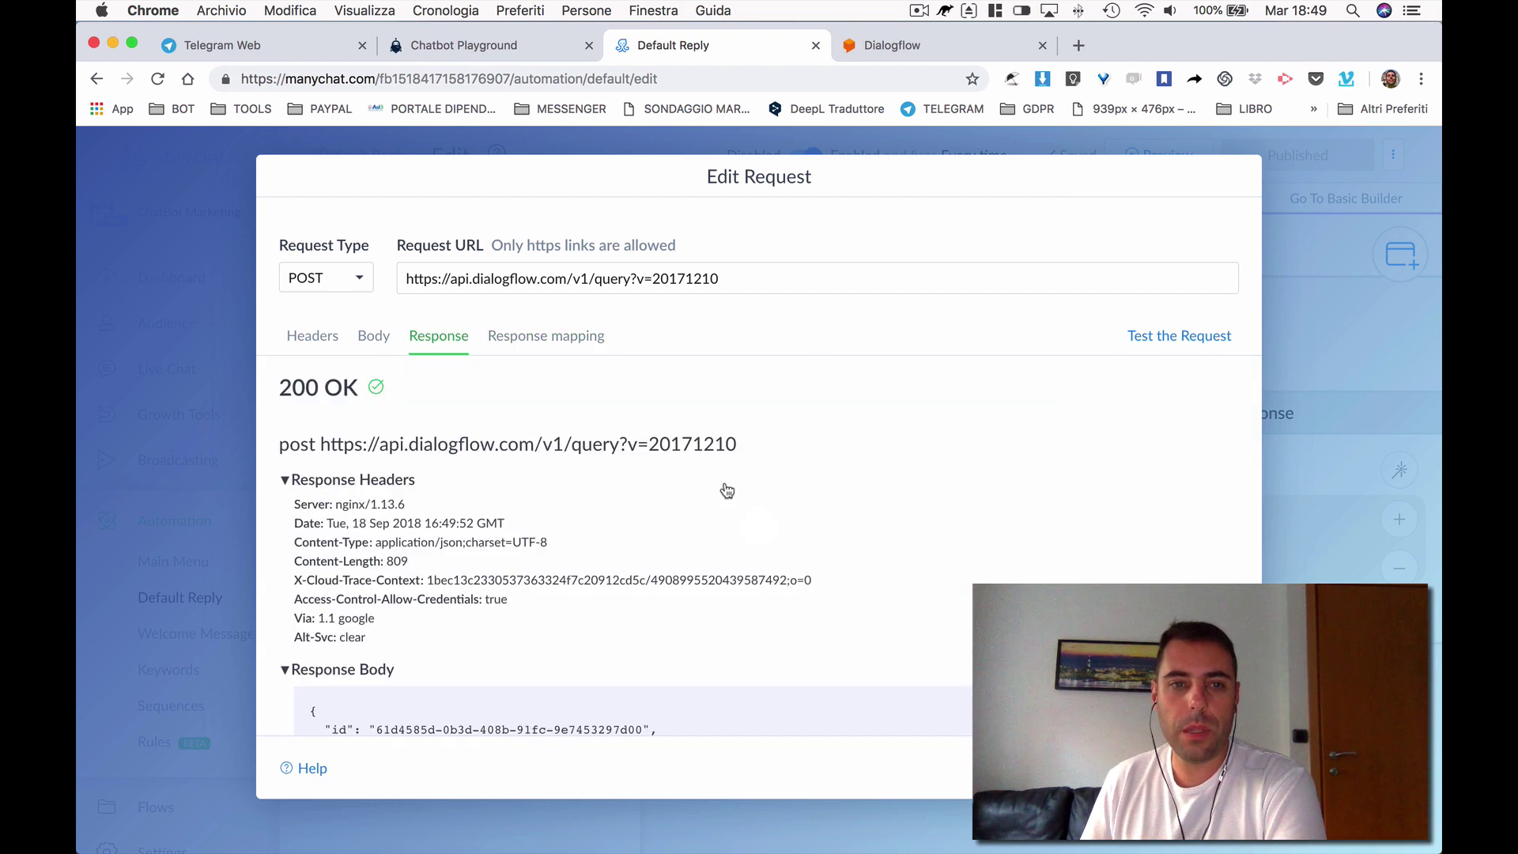
{"action": "scroll", "coordinate": [656, 522], "scroll_direction": "down", "scroll_amount": 2}
{"action": "scroll", "coordinate": [656, 522], "scroll_direction": "up", "scroll_amount": 2}
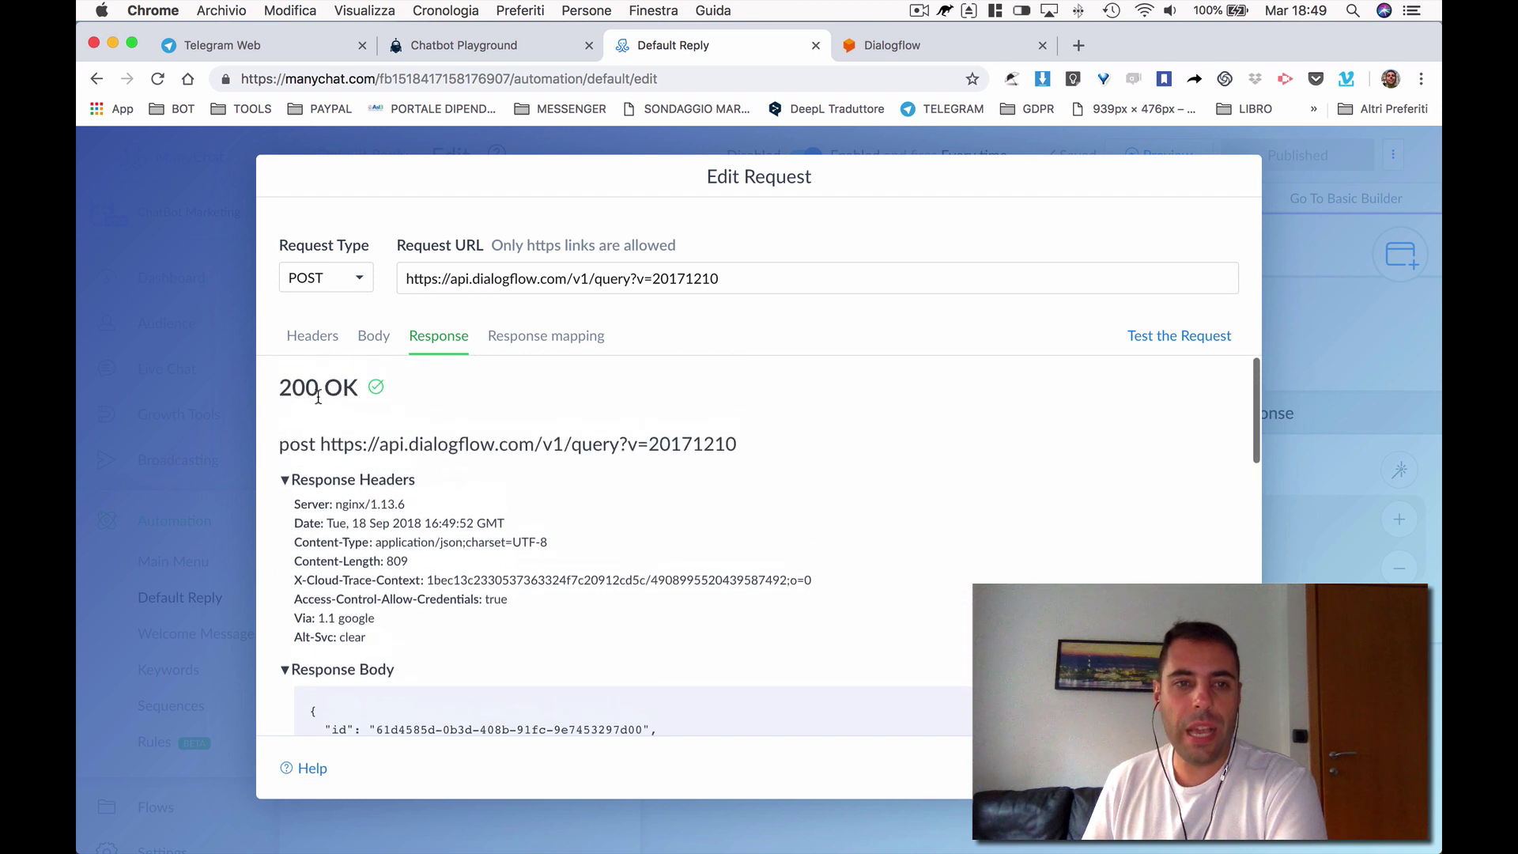
{"action": "scroll", "coordinate": [610, 520], "scroll_direction": "down", "scroll_amount": 4}
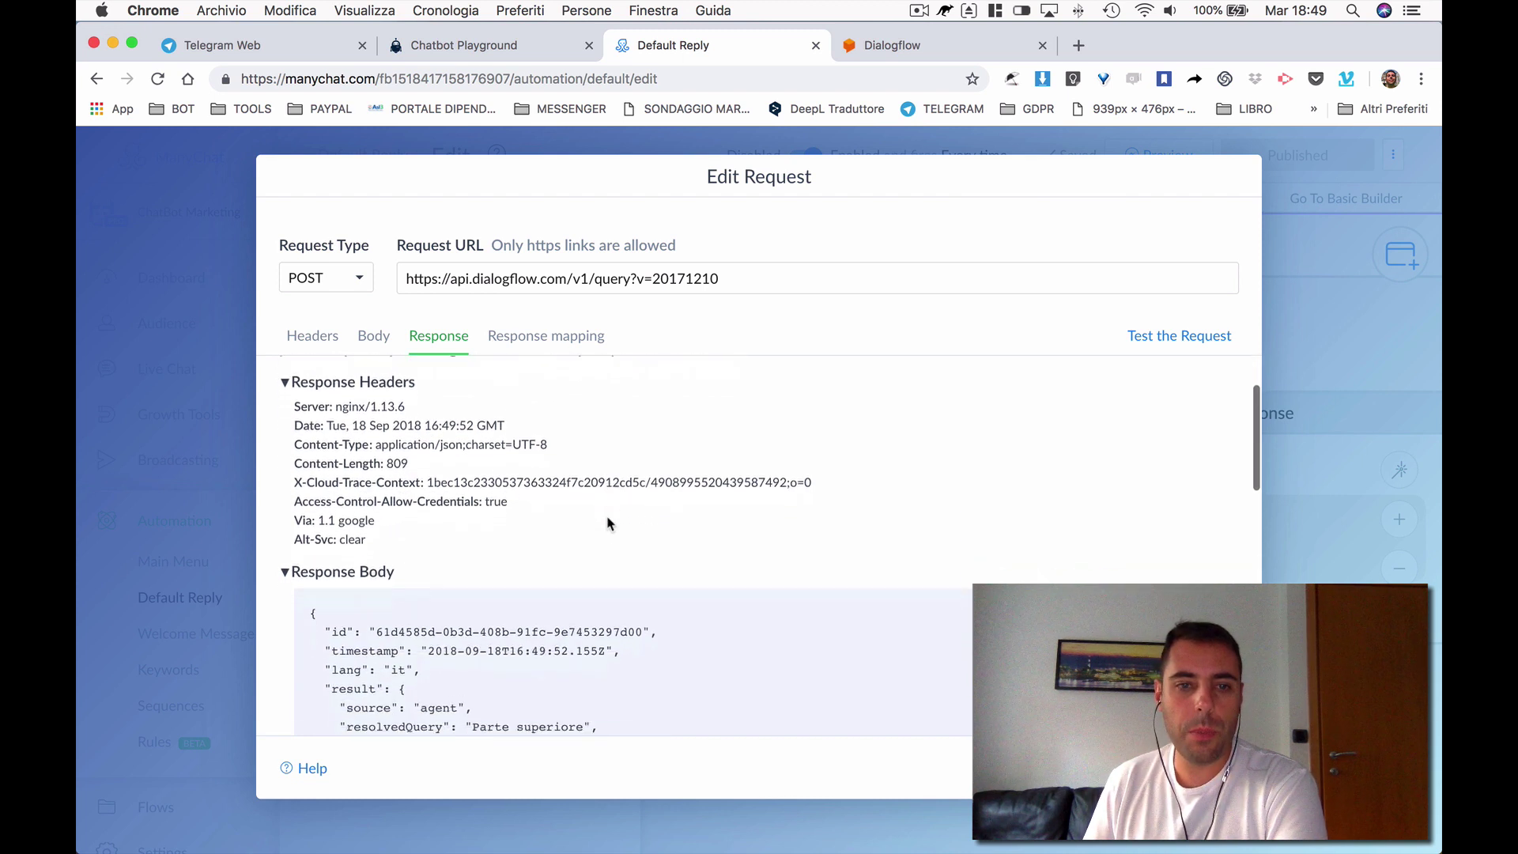
{"action": "scroll", "coordinate": [609, 522], "scroll_direction": "down", "scroll_amount": 3}
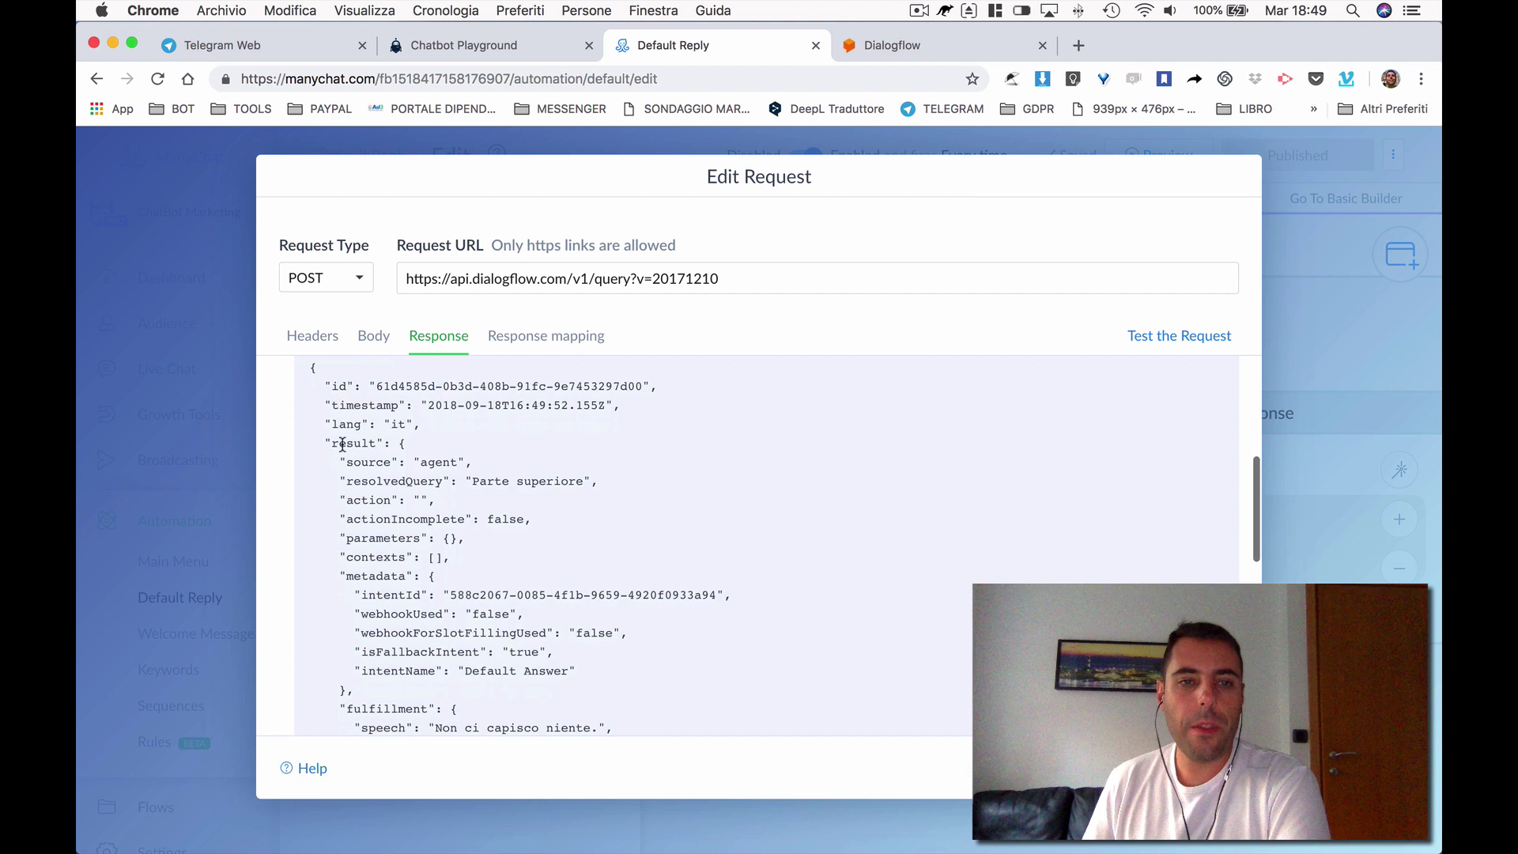
{"action": "double_click", "coordinate": [349, 445]}
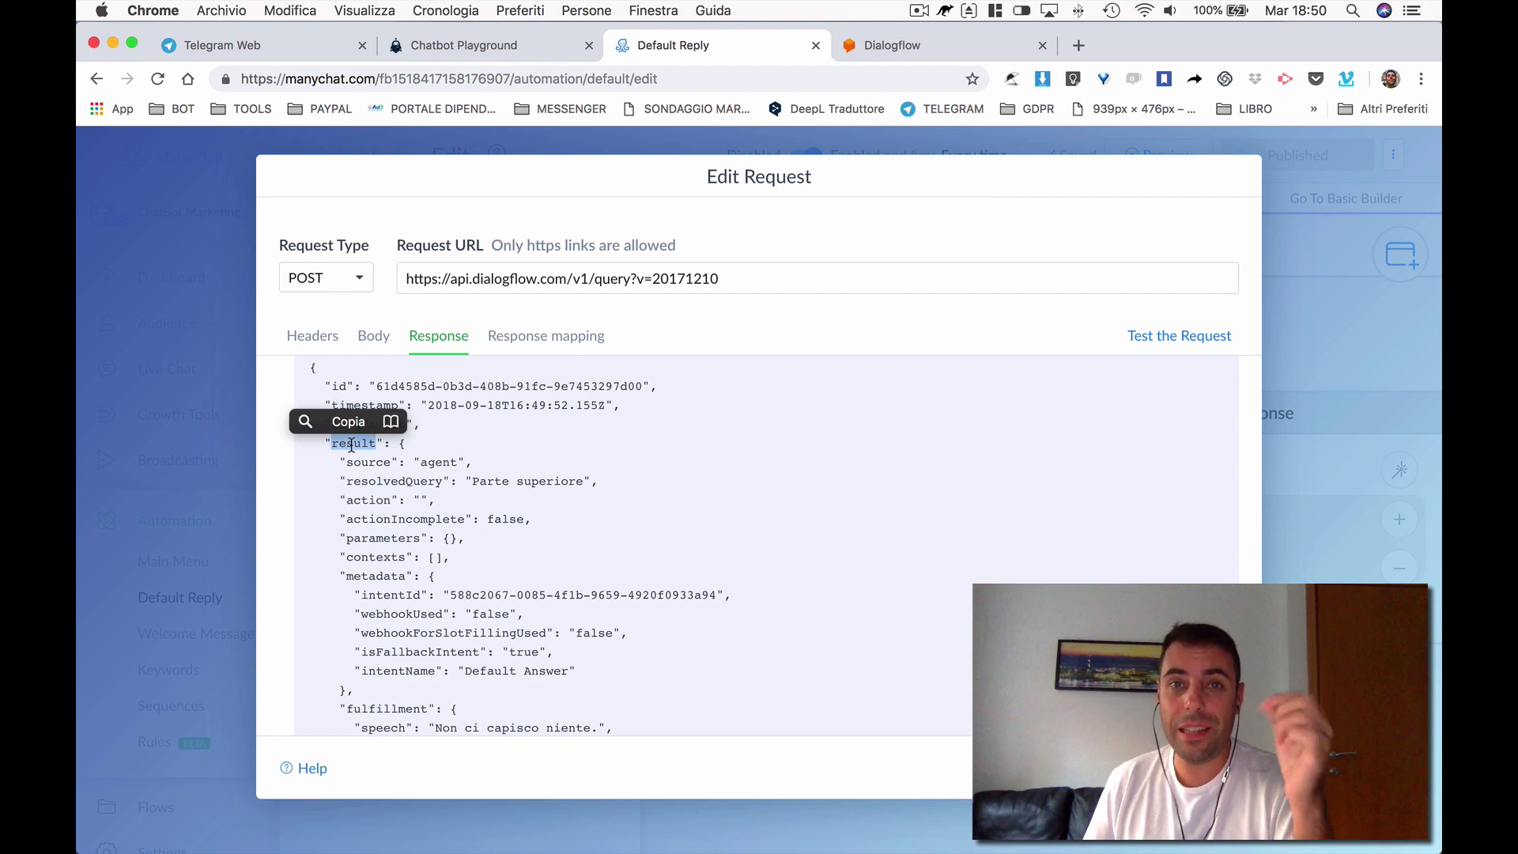
{"action": "scroll", "coordinate": [407, 533], "scroll_direction": "down", "scroll_amount": 3}
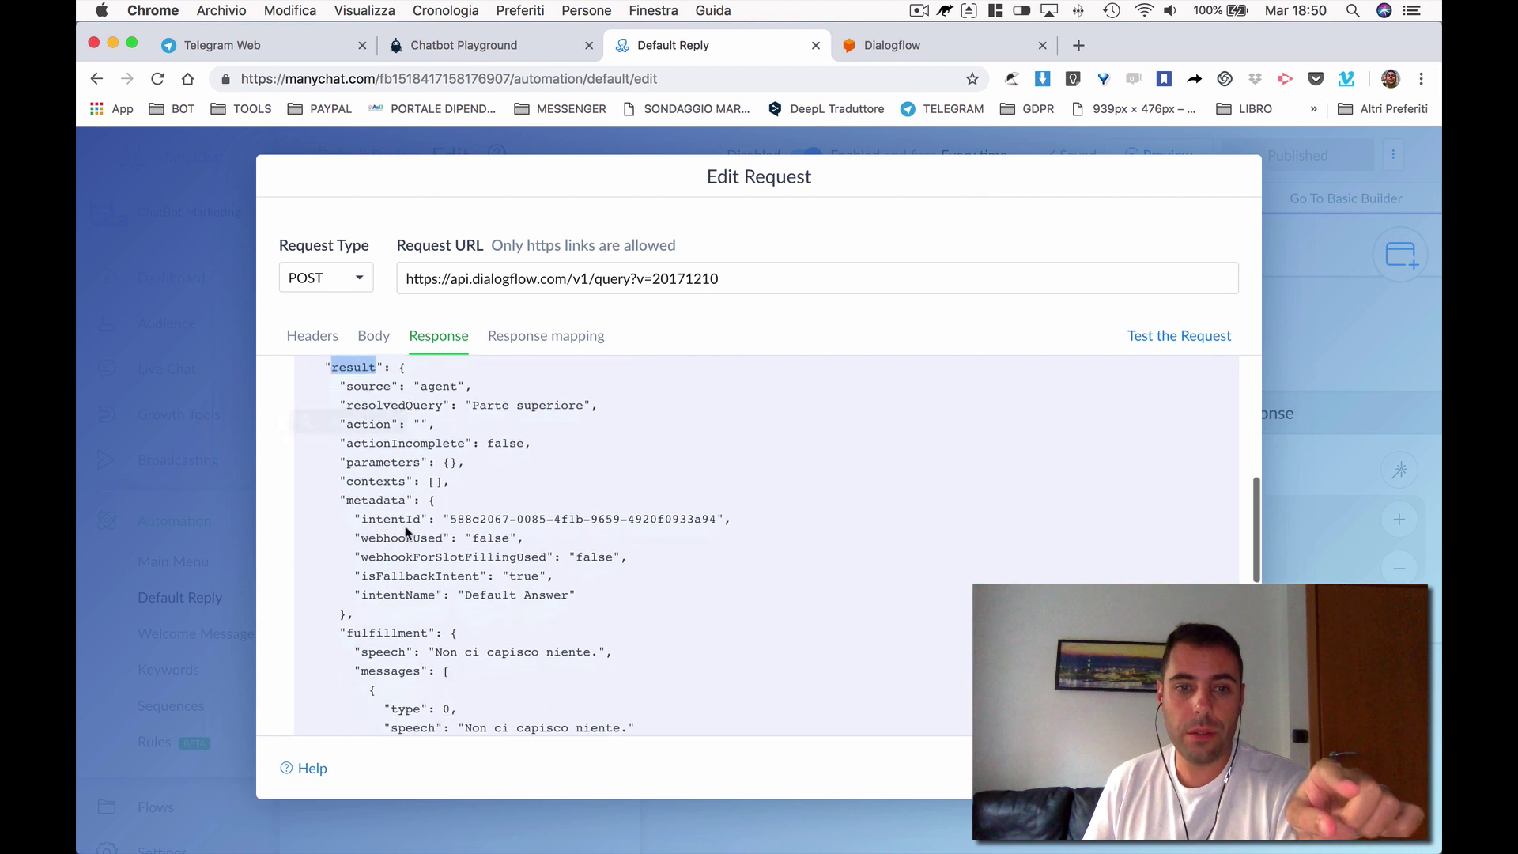
{"action": "double_click", "coordinate": [386, 597]}
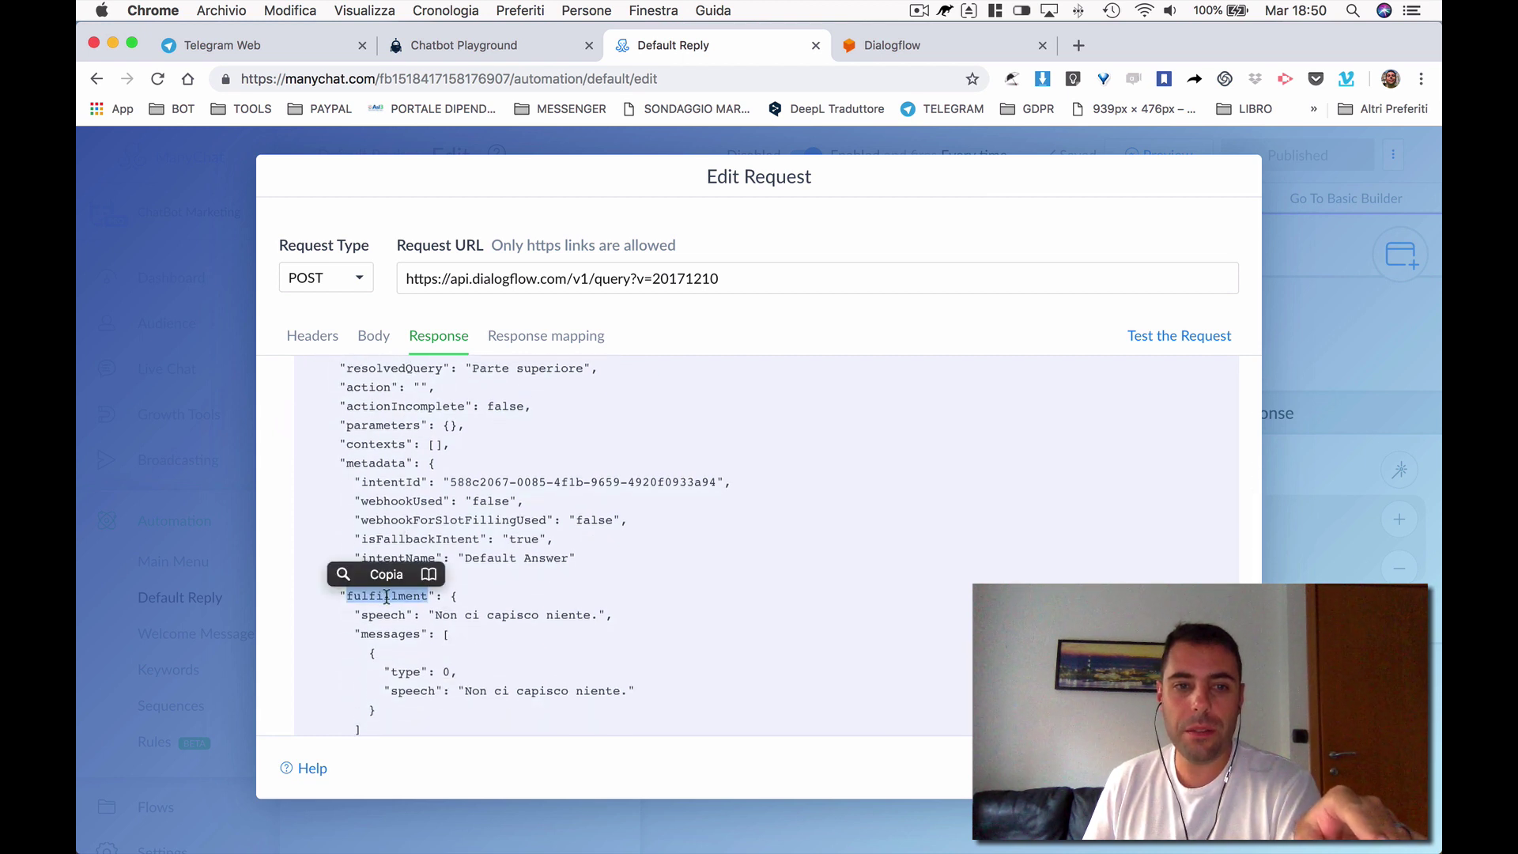
{"action": "scroll", "coordinate": [386, 597], "scroll_direction": "down", "scroll_amount": 3}
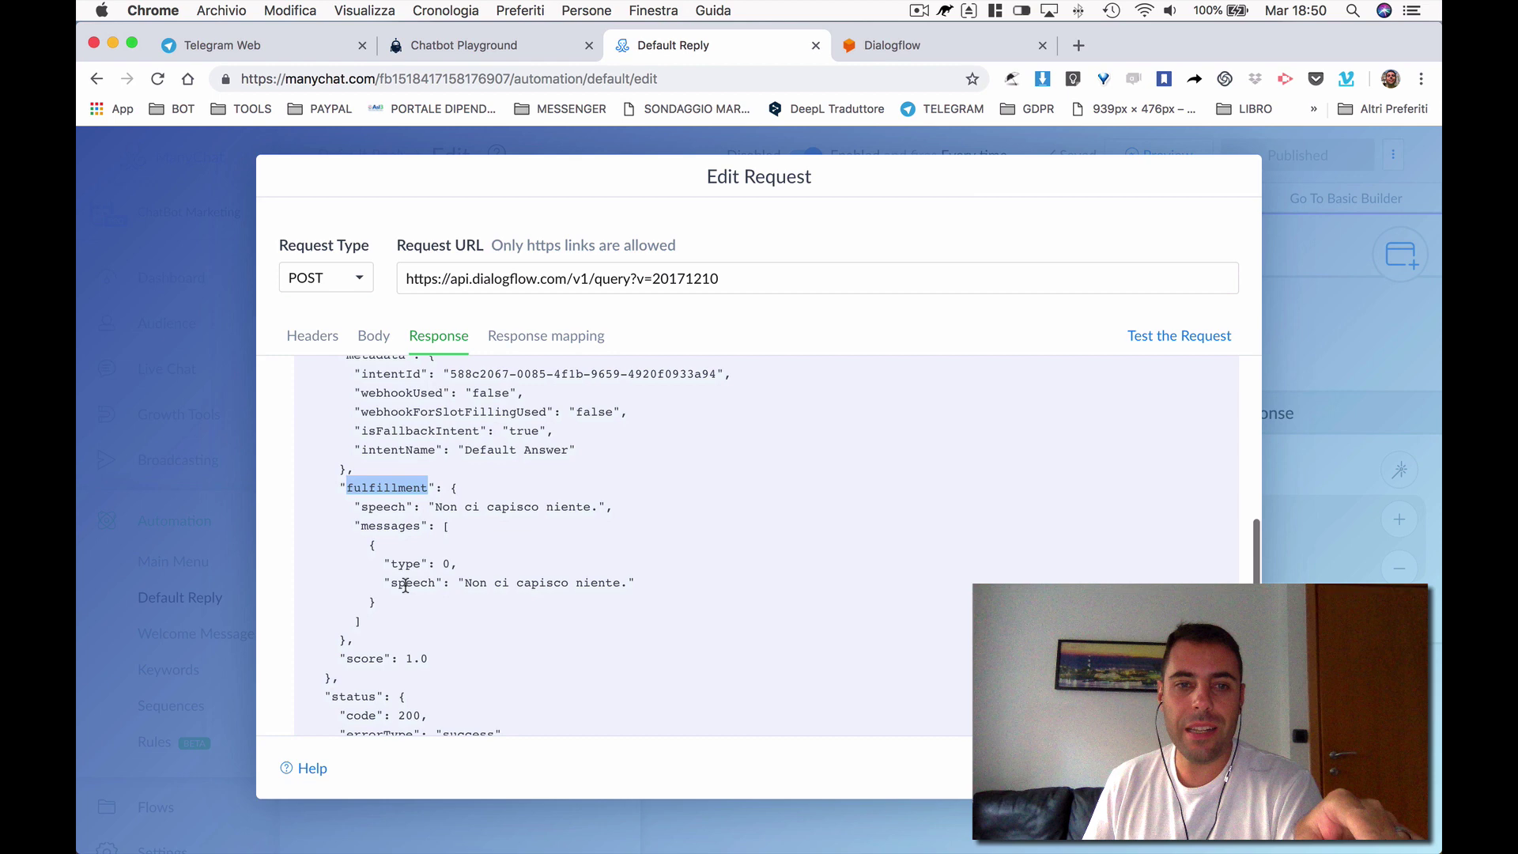
{"action": "double_click", "coordinate": [404, 585]}
{"action": "left_click", "coordinate": [475, 536]}
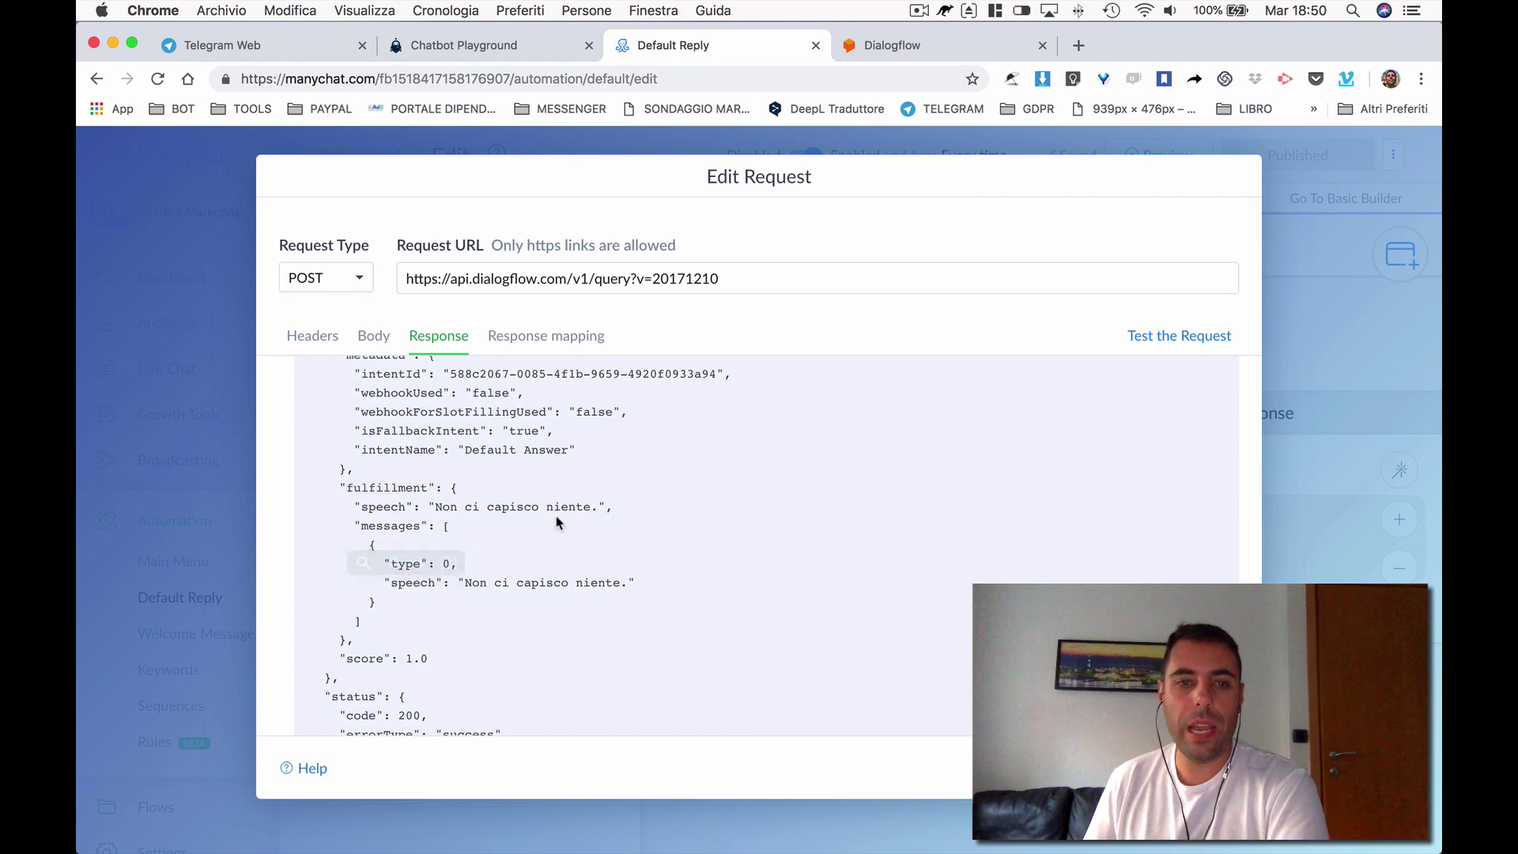
Keep only the $.result.fulfillment.speech to risposta-dialogflow mapping, deleting the extra row, and close the editor
{"action": "left_click", "coordinate": [534, 340]}
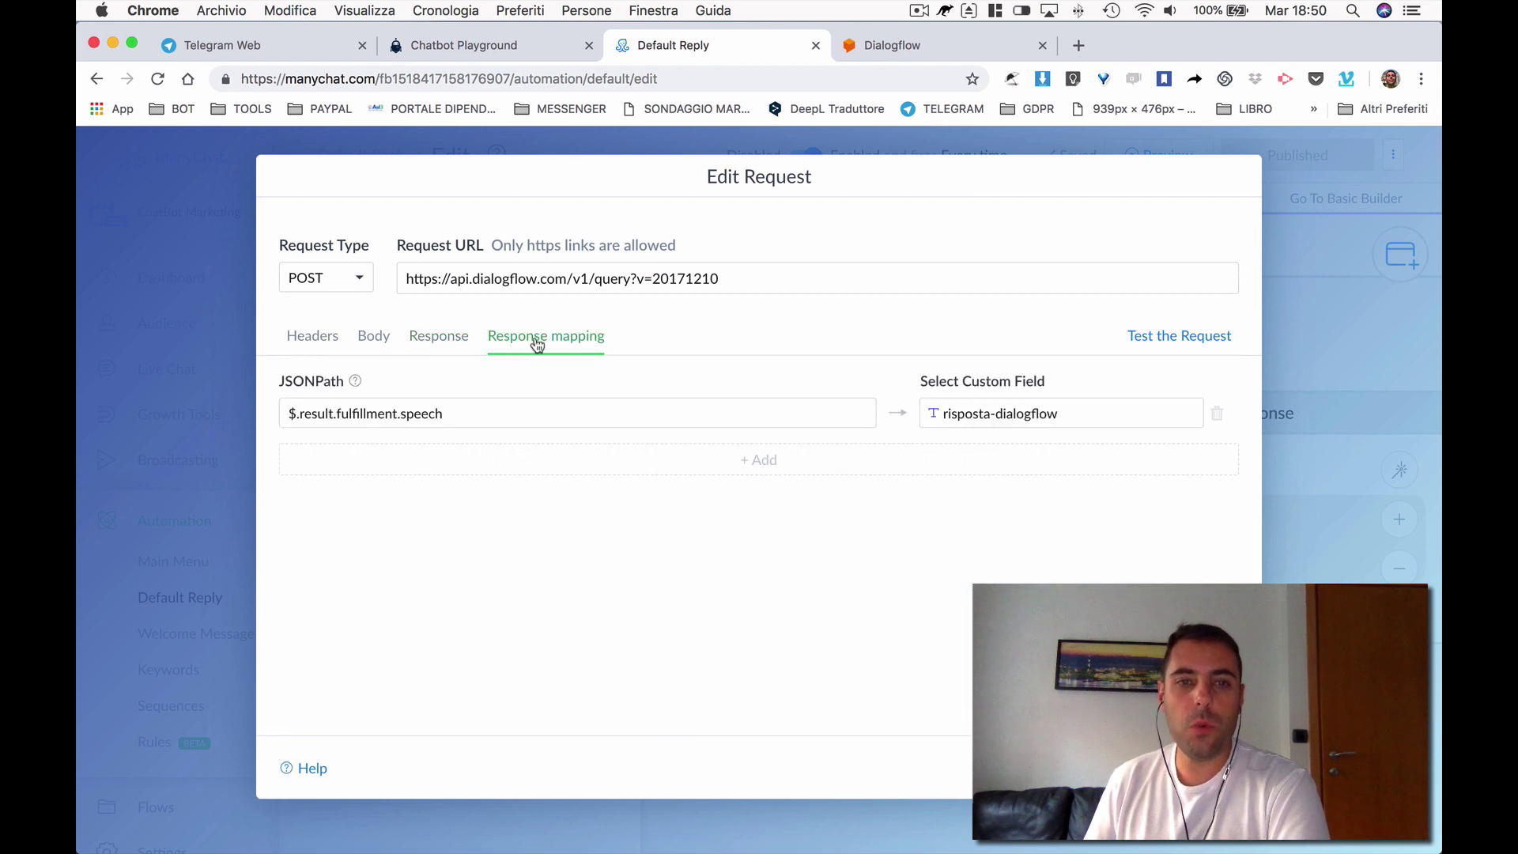
{"action": "left_click", "coordinate": [488, 413]}
{"action": "triple_click", "coordinate": [488, 413]}
{"action": "left_click", "coordinate": [466, 457]}
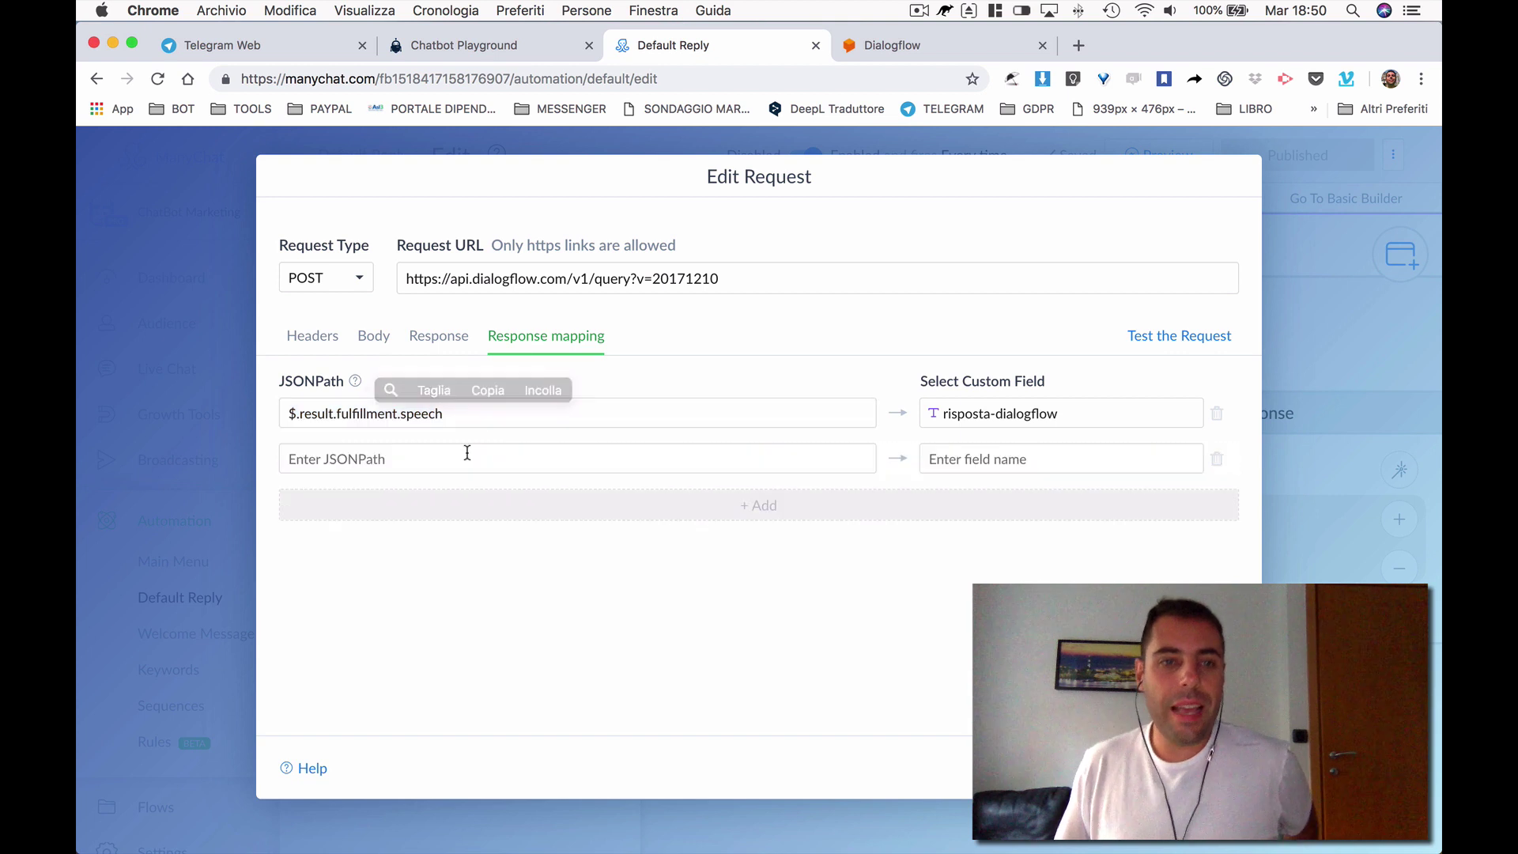
{"action": "left_click", "coordinate": [1217, 458]}
{"action": "left_click", "coordinate": [505, 414]}
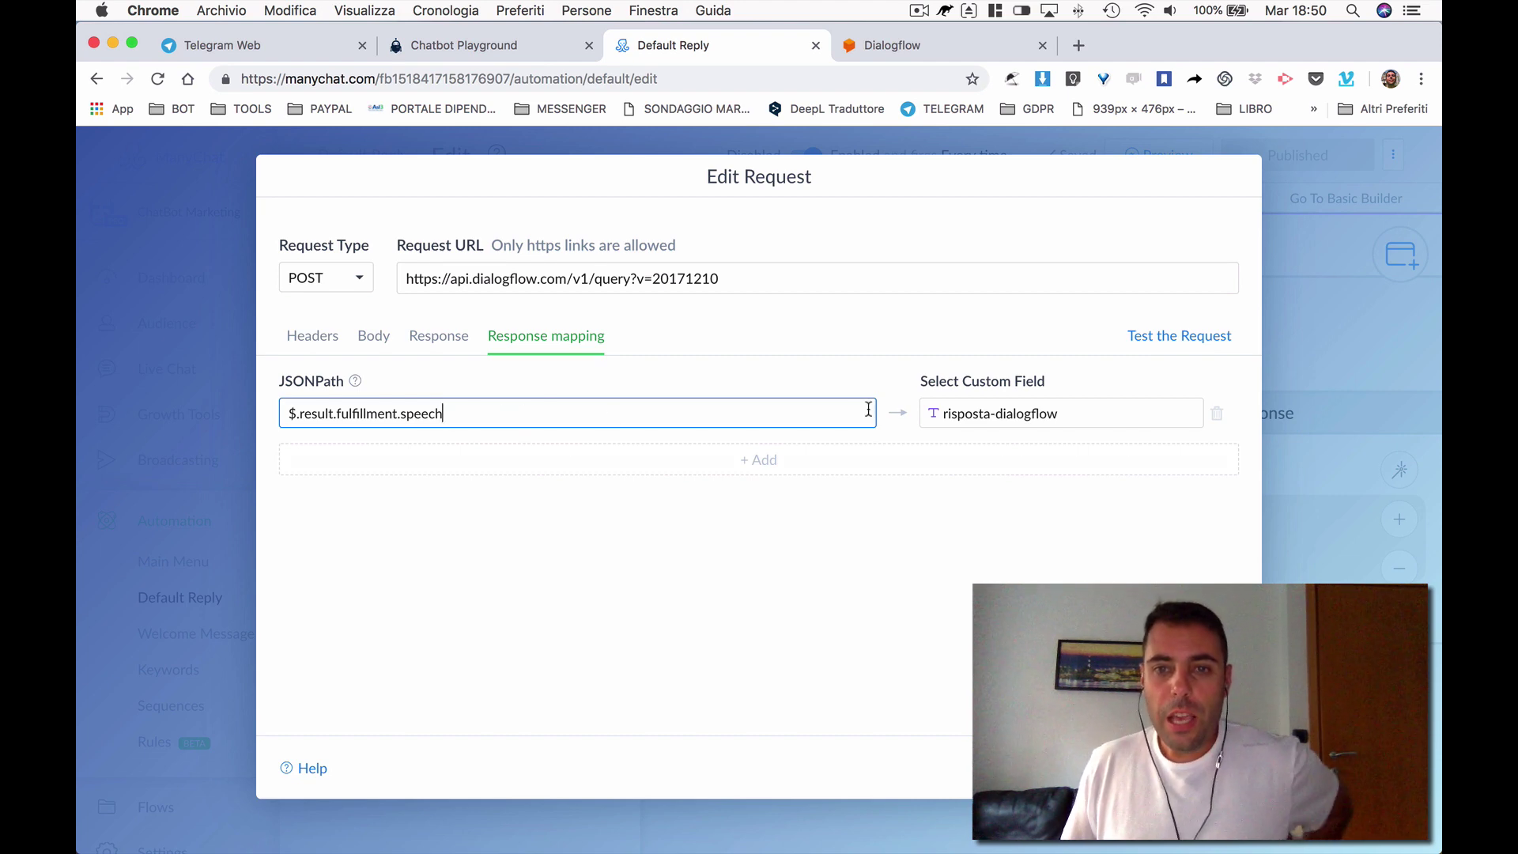
{"action": "key", "text": "Escape"}
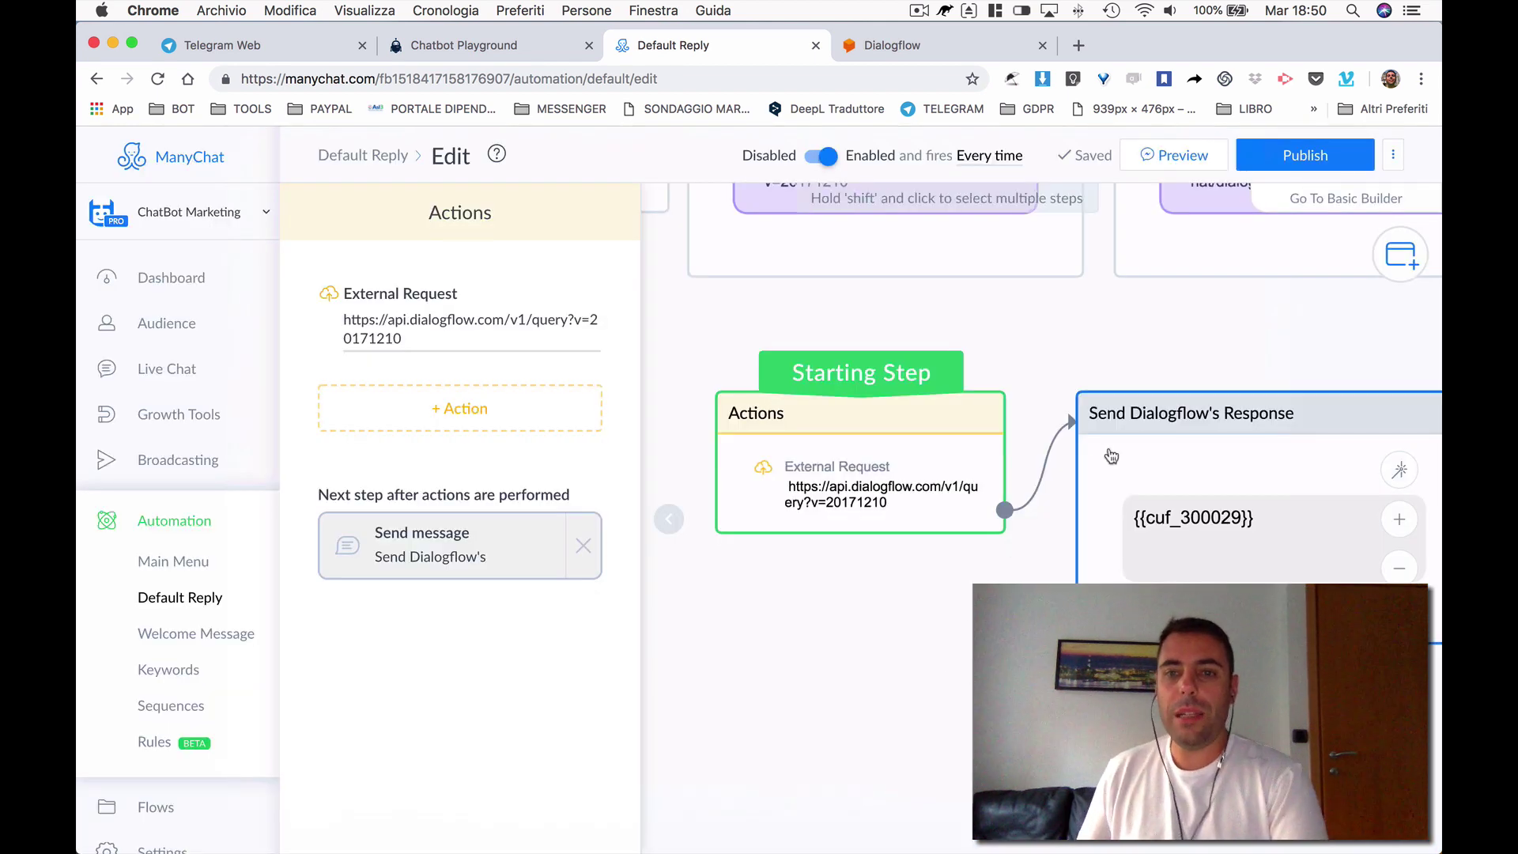
Check the Send Dialogflow's Response message inserts the risposta-dialogflow field, then close its editor
{"action": "mouse_move", "coordinate": [959, 465]}
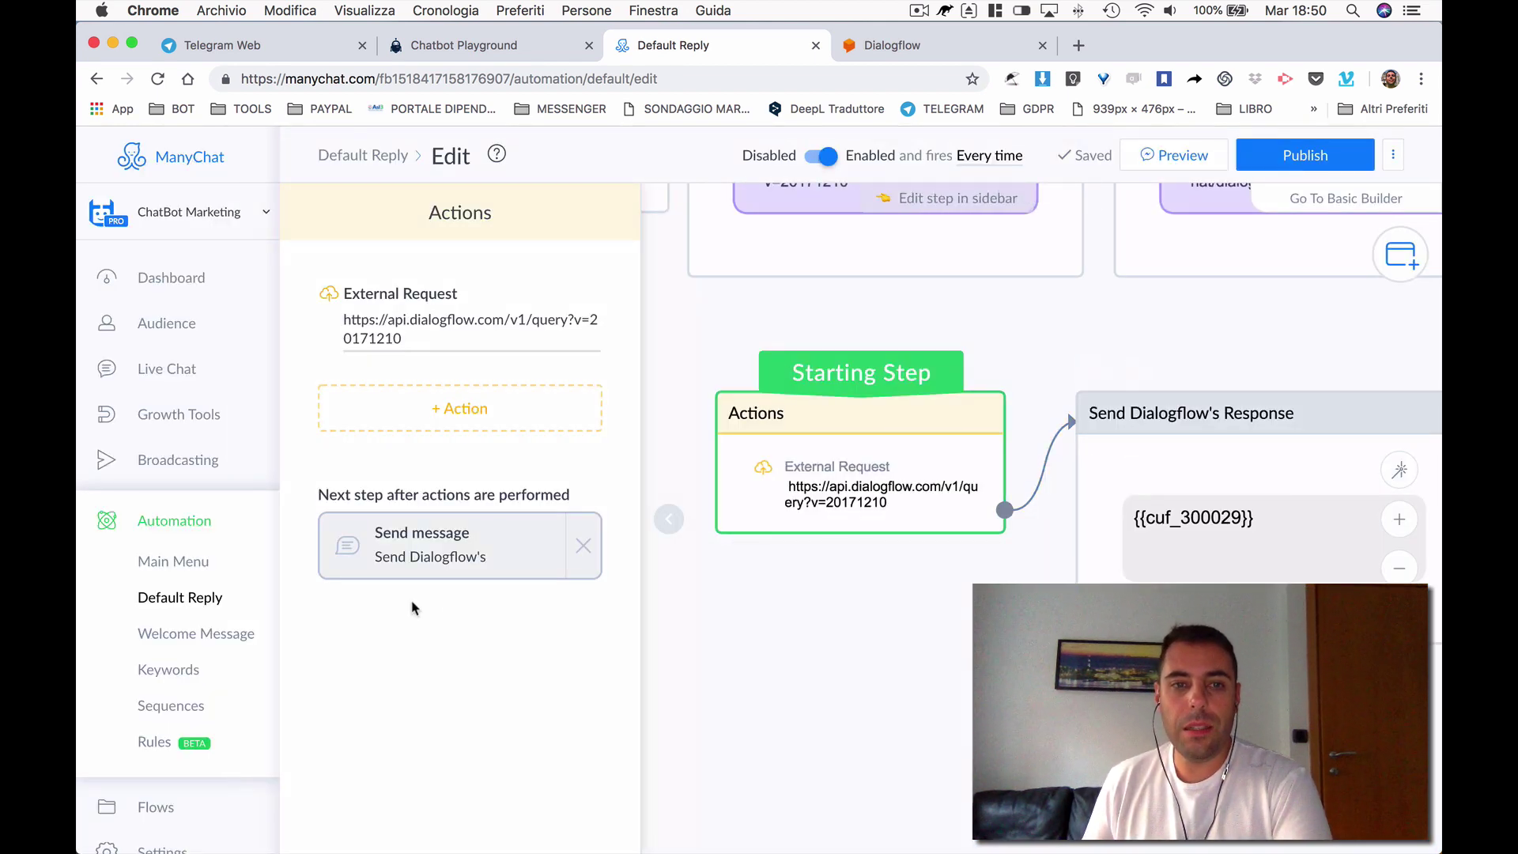
{"action": "left_click", "coordinate": [1186, 454]}
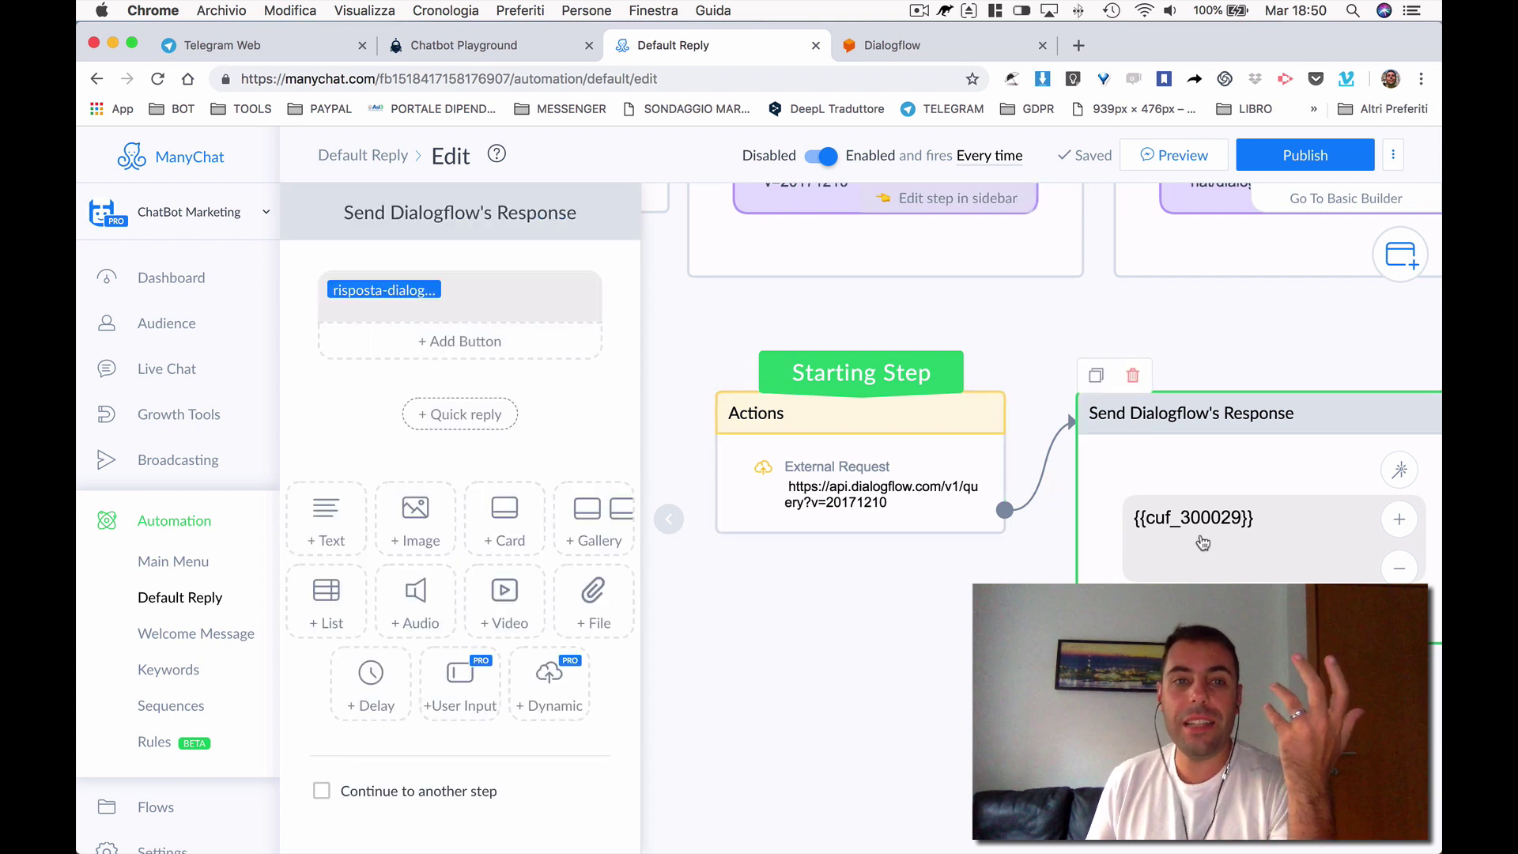
{"action": "left_click", "coordinate": [479, 304]}
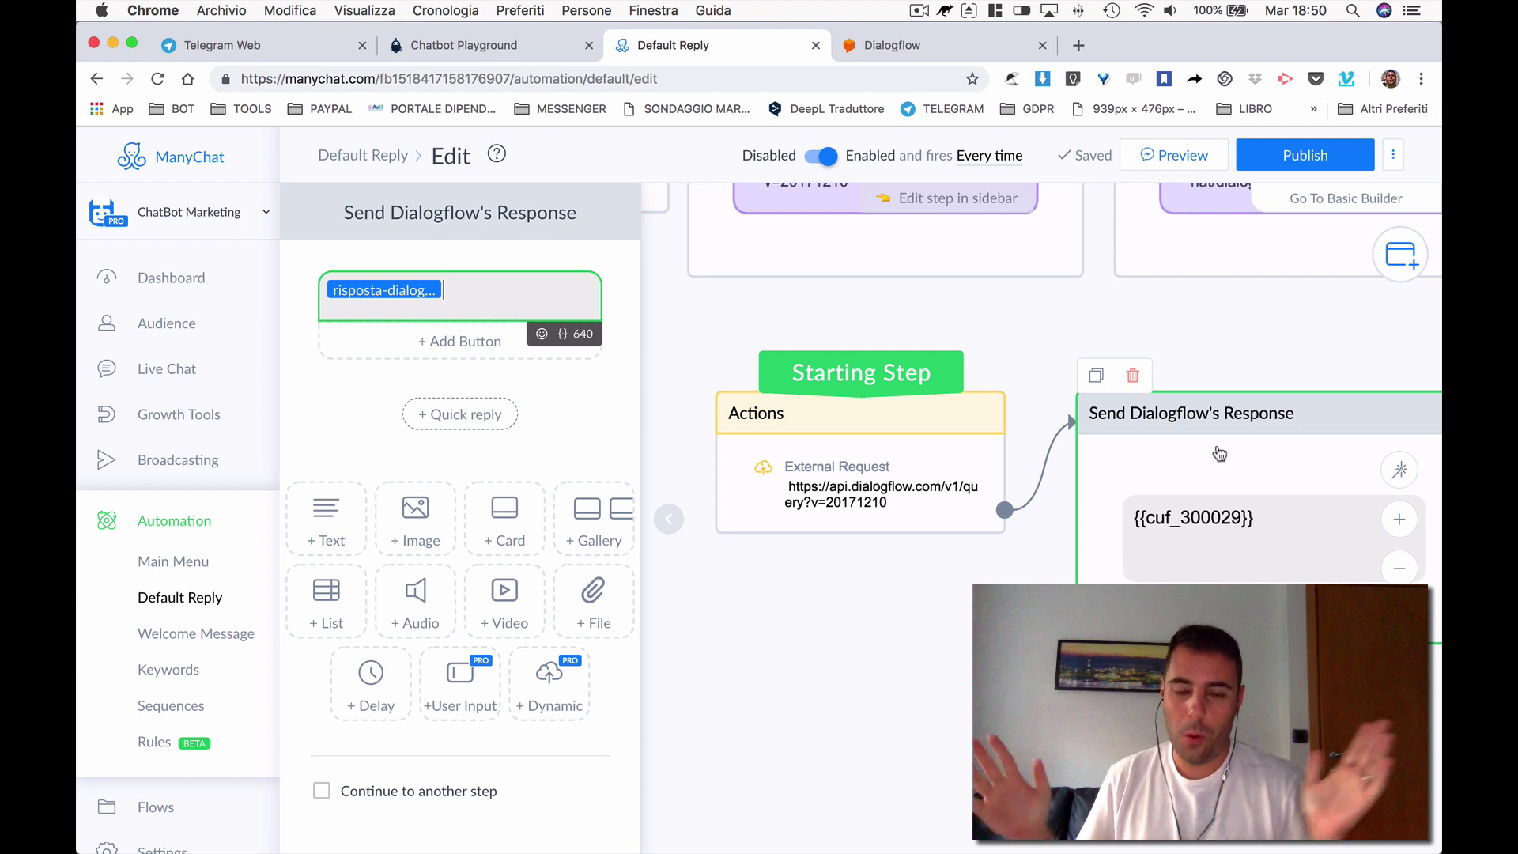
{"action": "left_click", "coordinate": [1215, 350]}
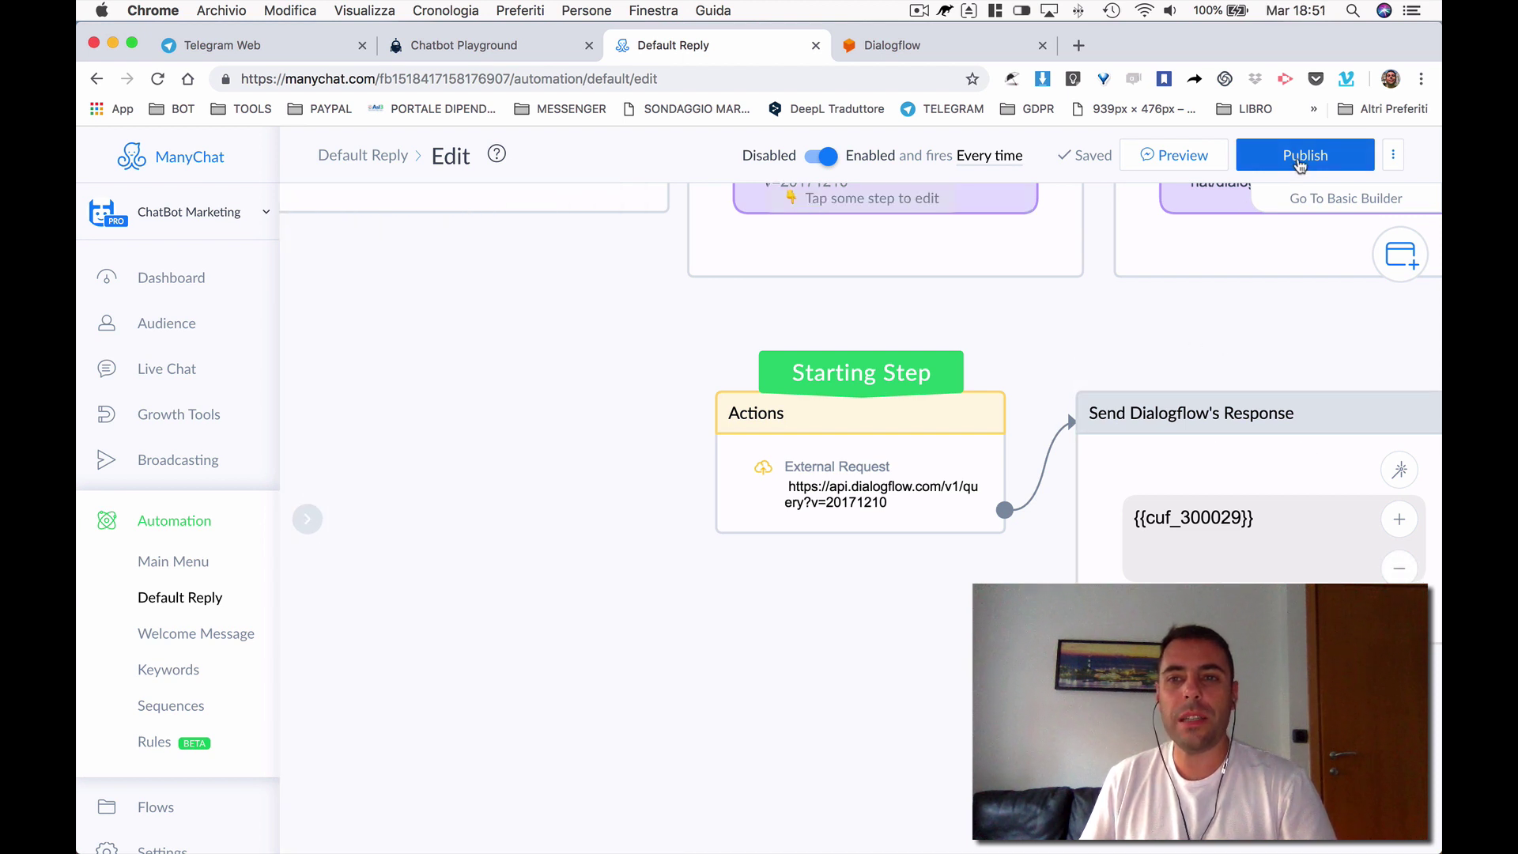
Publish the Default Reply flow and pan the canvas to view its steps
{"action": "left_click", "coordinate": [1301, 157]}
{"action": "left_click_drag", "start_coordinate": [966, 633], "coordinate": [674, 548]}
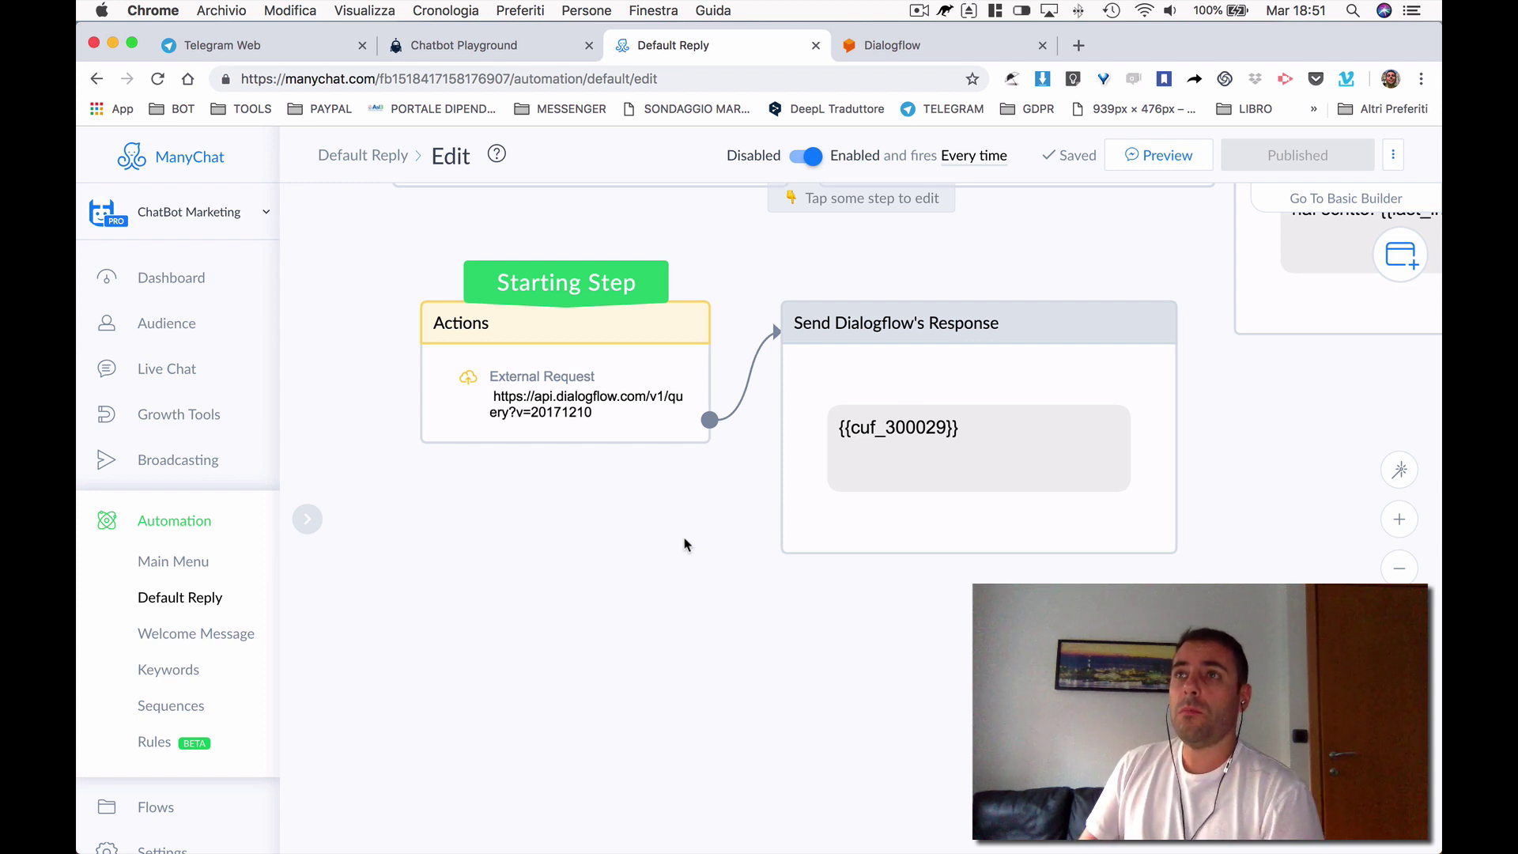
{"action": "left_click_drag", "start_coordinate": [783, 569], "coordinate": [777, 657]}
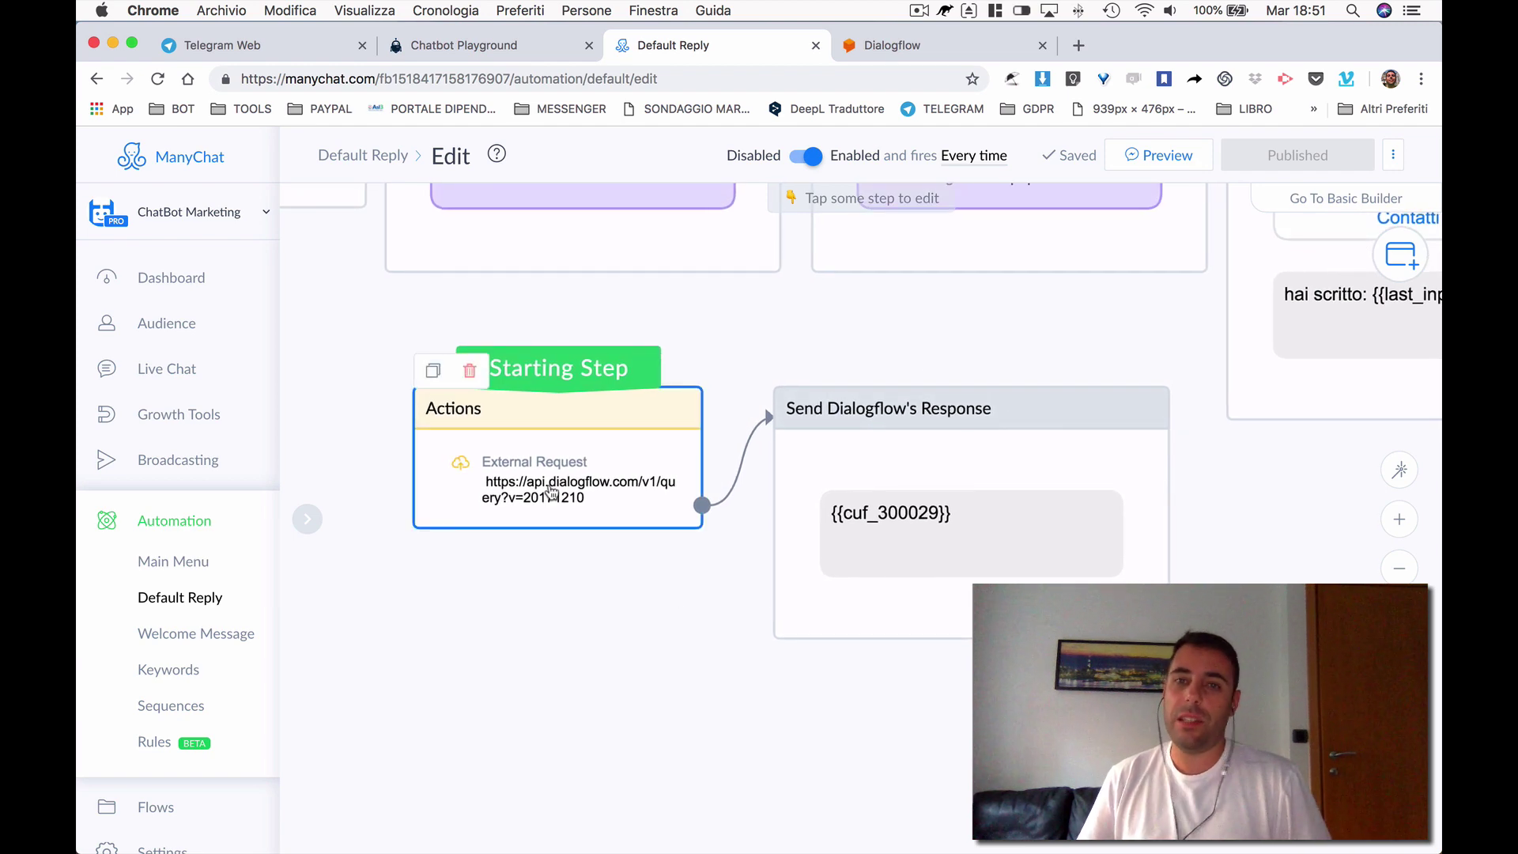
Glance at the Dialogflow console's Intents list, then return to the ManyChat Default Reply tab
{"action": "left_click", "coordinate": [921, 55]}
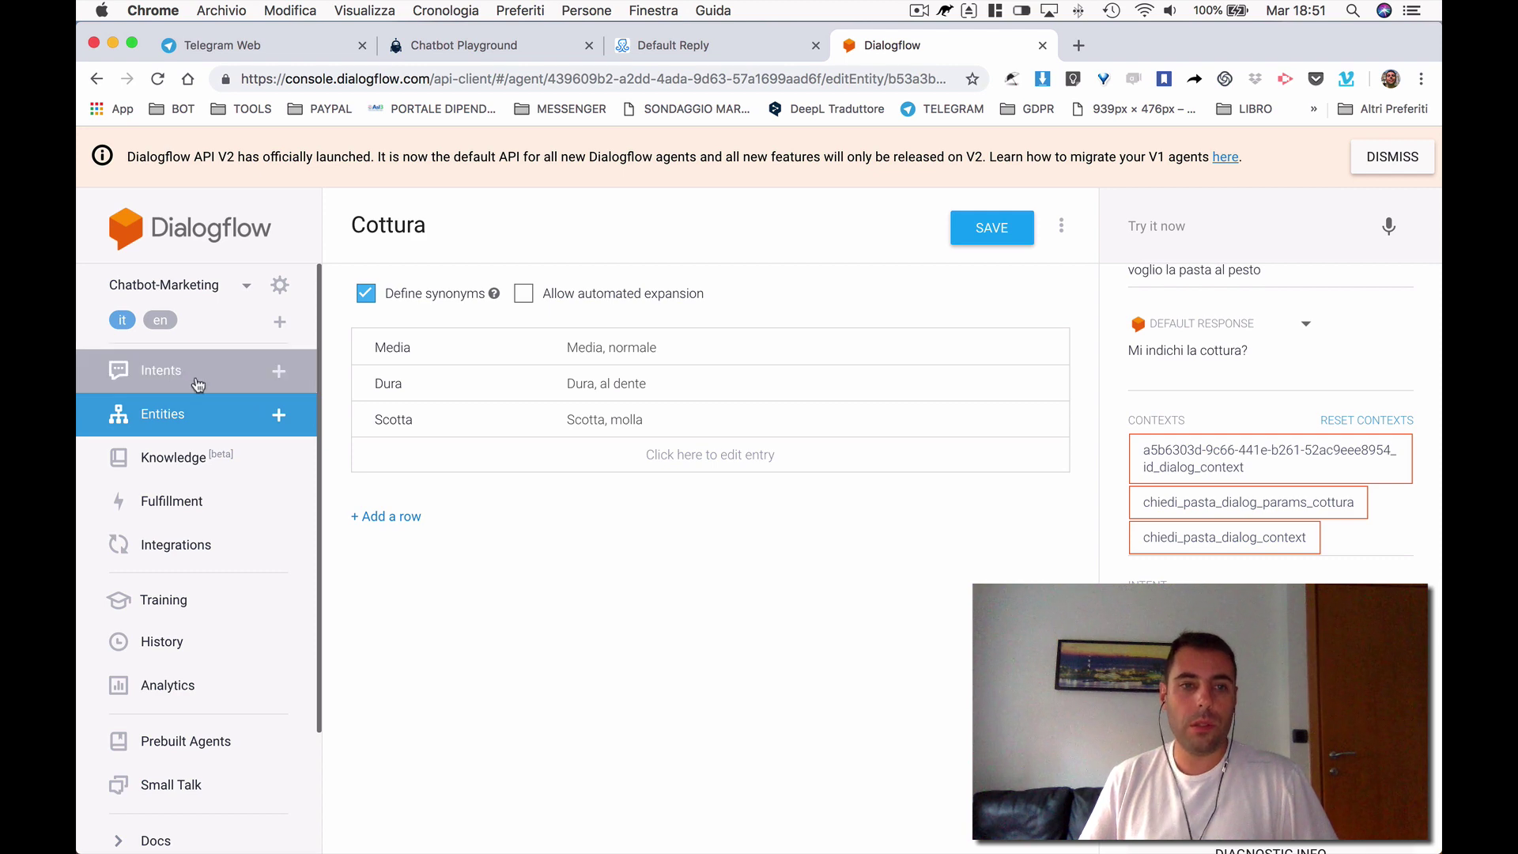
{"action": "left_click", "coordinate": [169, 377]}
{"action": "left_click", "coordinate": [751, 48]}
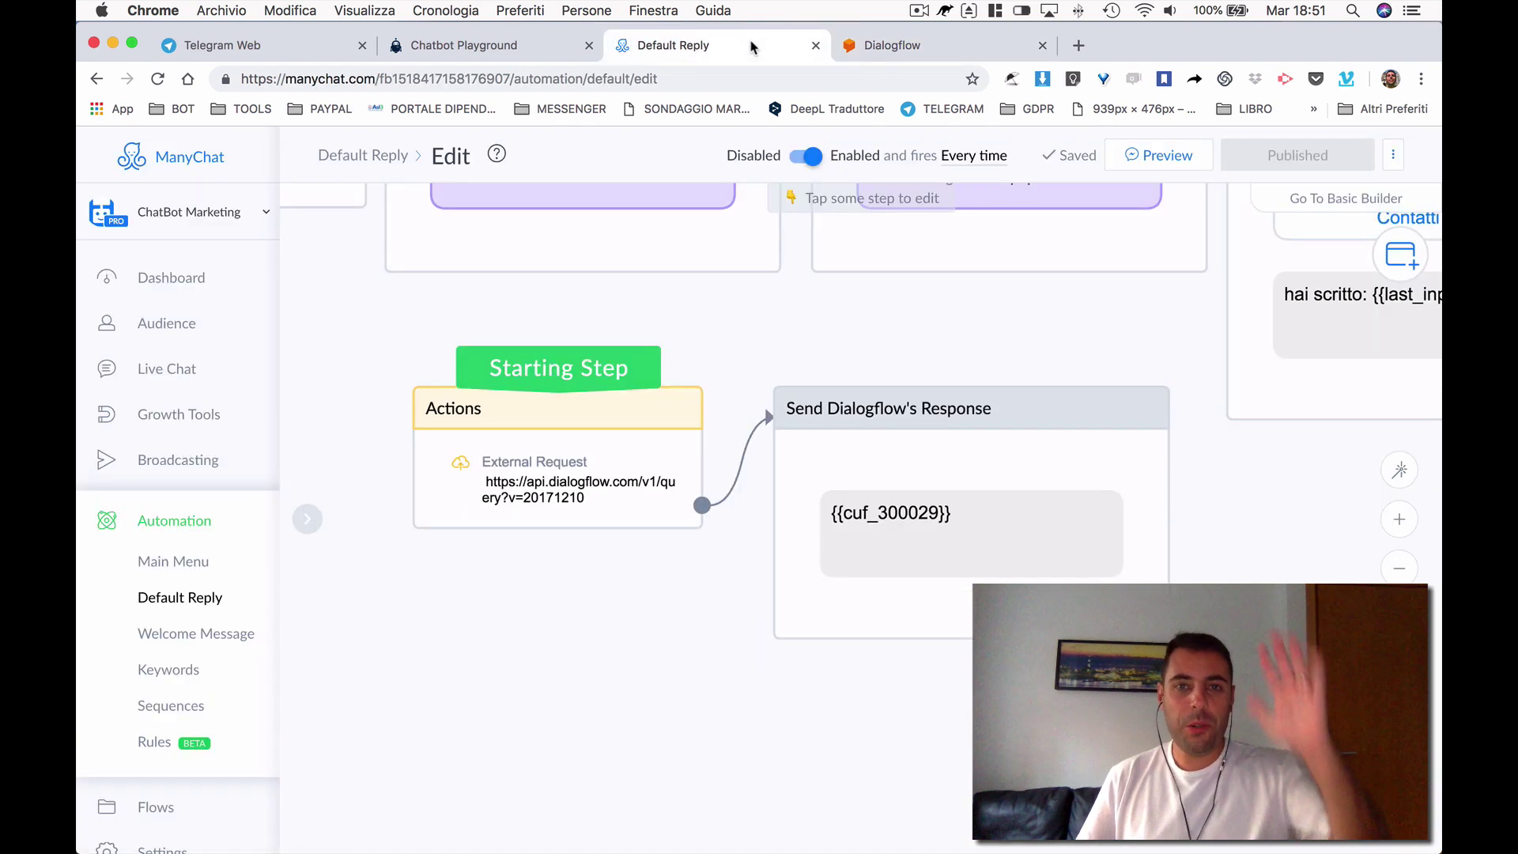